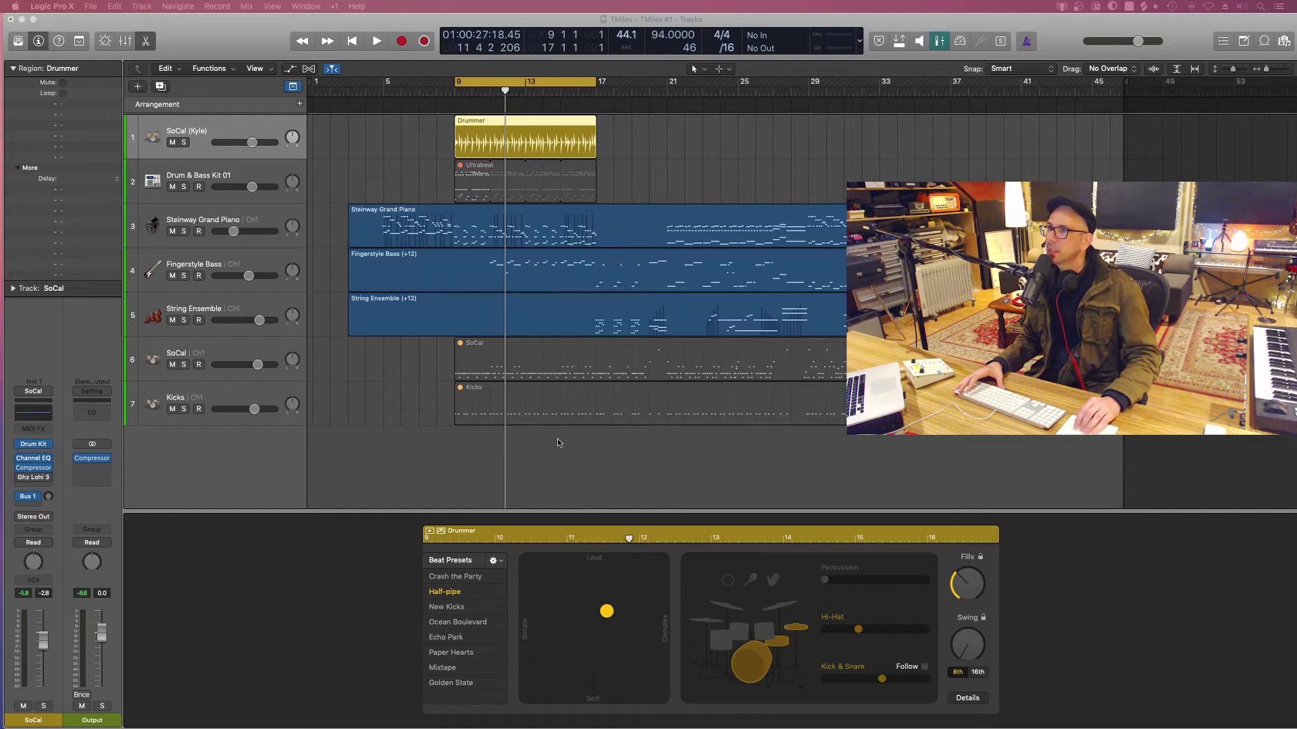
Unmute the SoCal and Kicks regions and mute the Drummer region on the first track.
left_click_drag(432, 396, 476, 396)
left_click(425, 372)
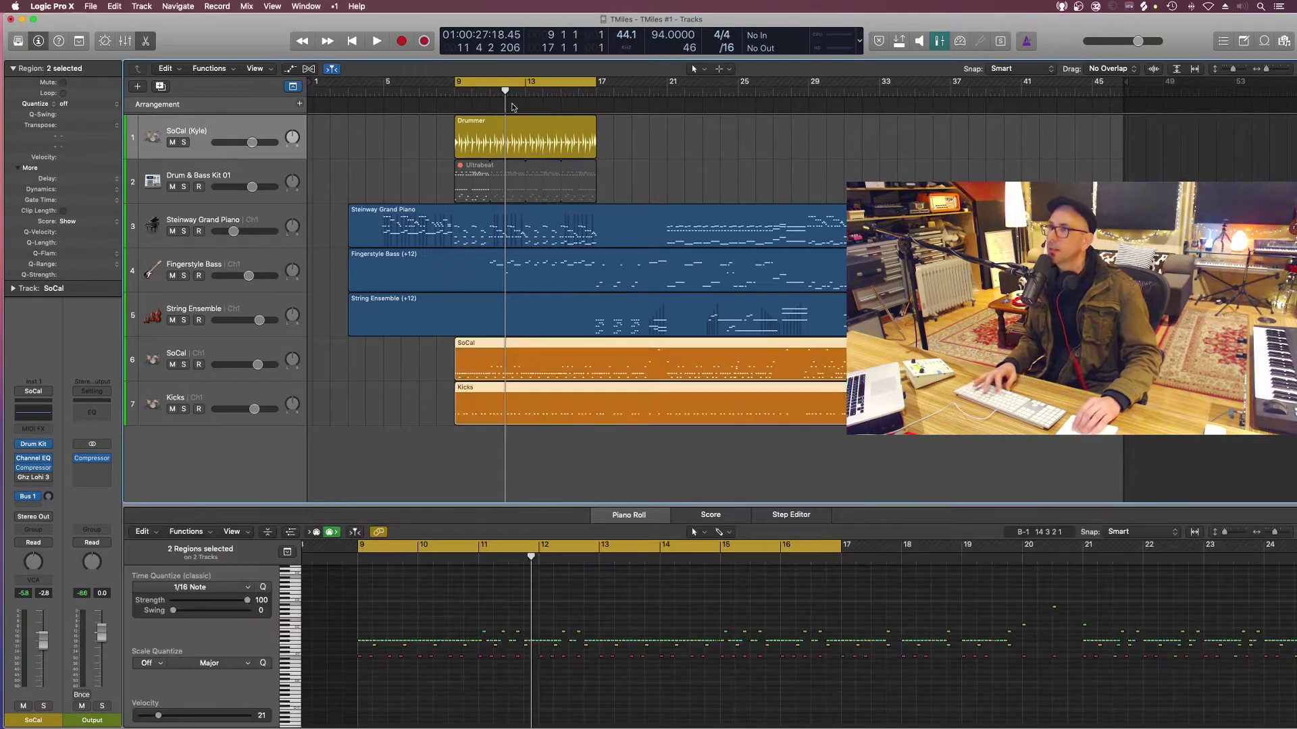
left_click(491, 140)
key("ctrl+m")
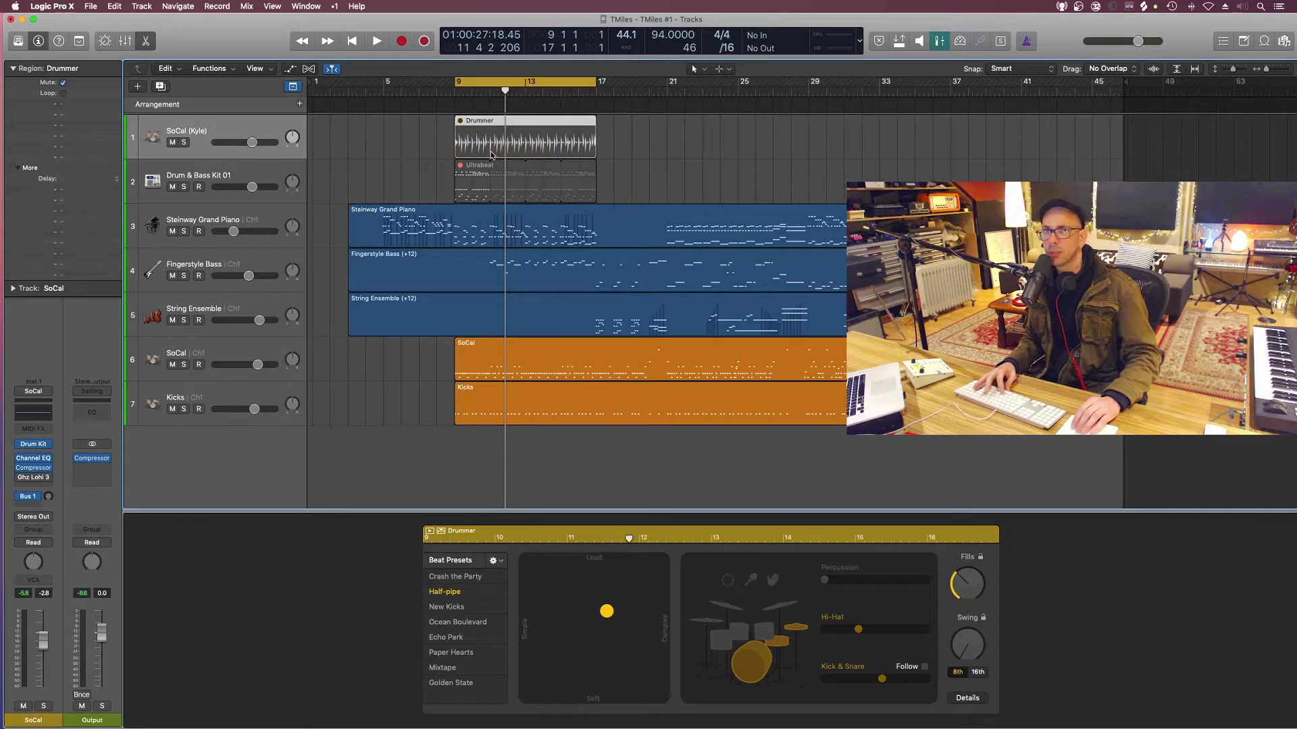
Play the cycled section from bar 9 to hear the programmed SoCal and Kicks drum parts, and stop playback.
left_click(415, 373)
key("space")
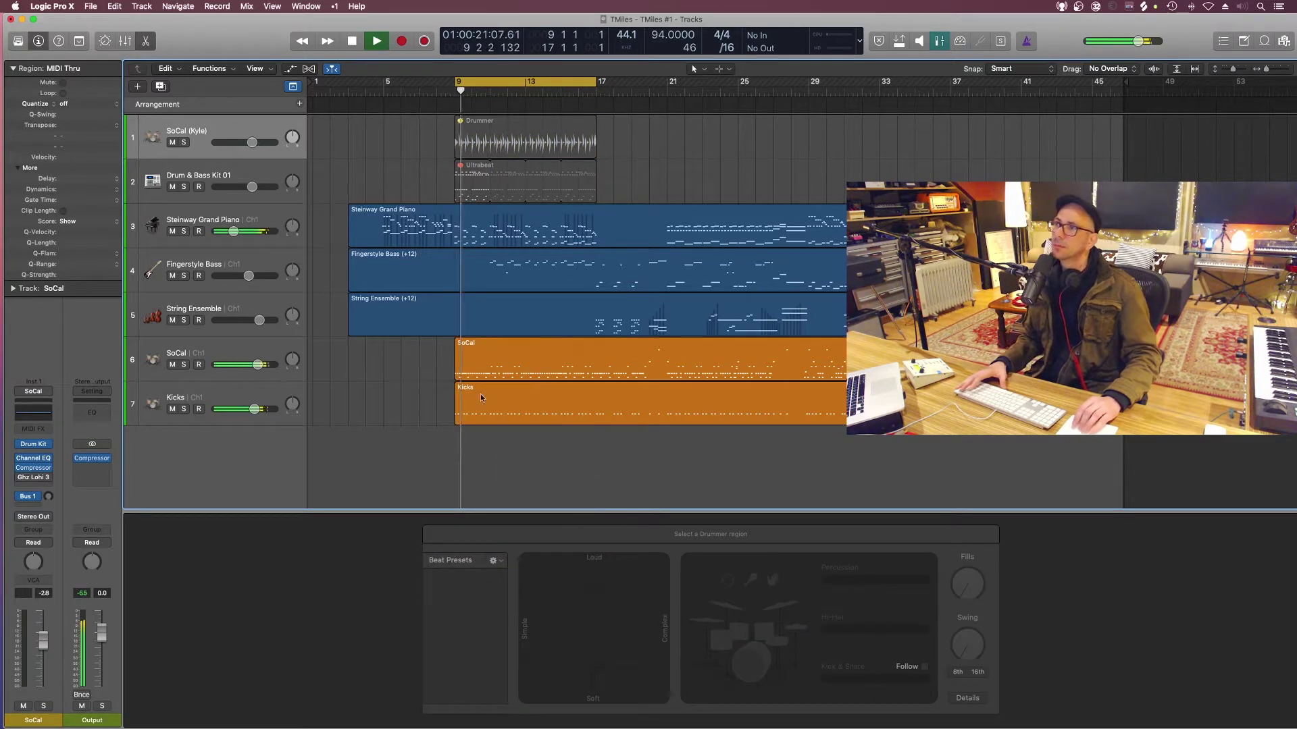
scroll(484, 405, "up", 3)
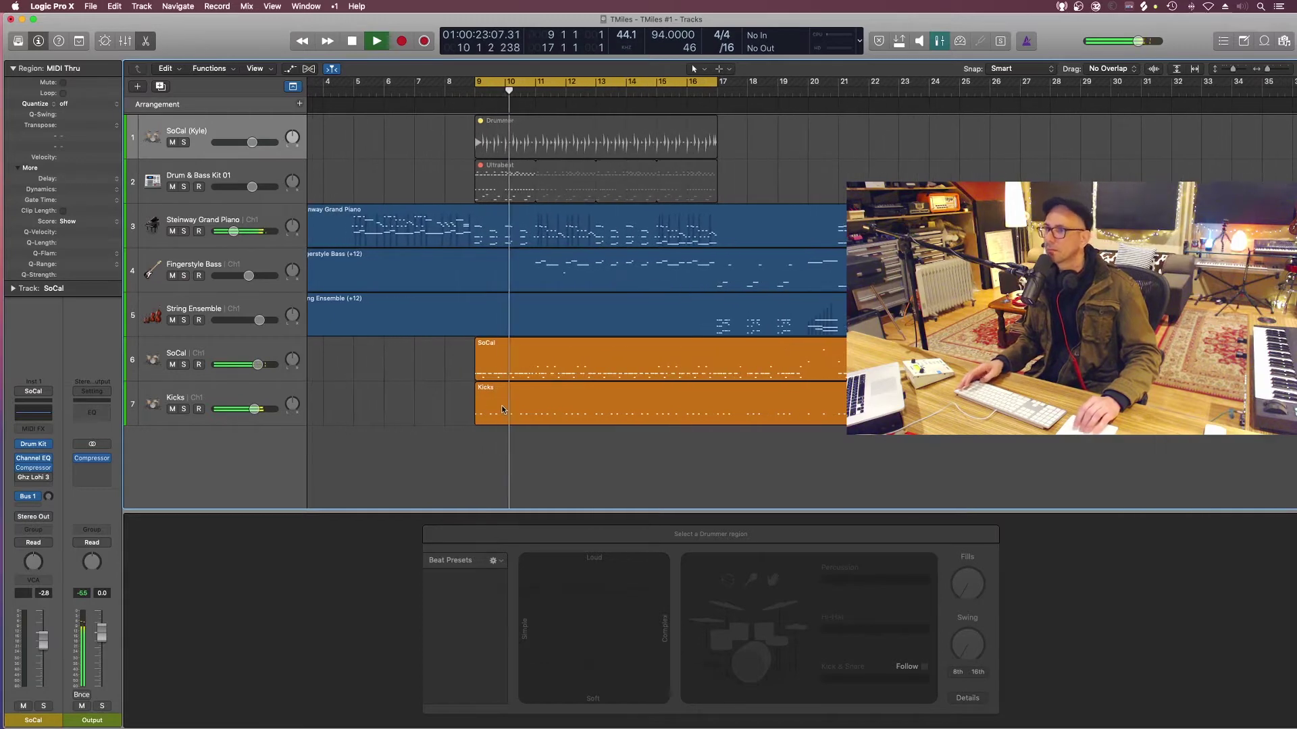
key("super+Right")
key("space")
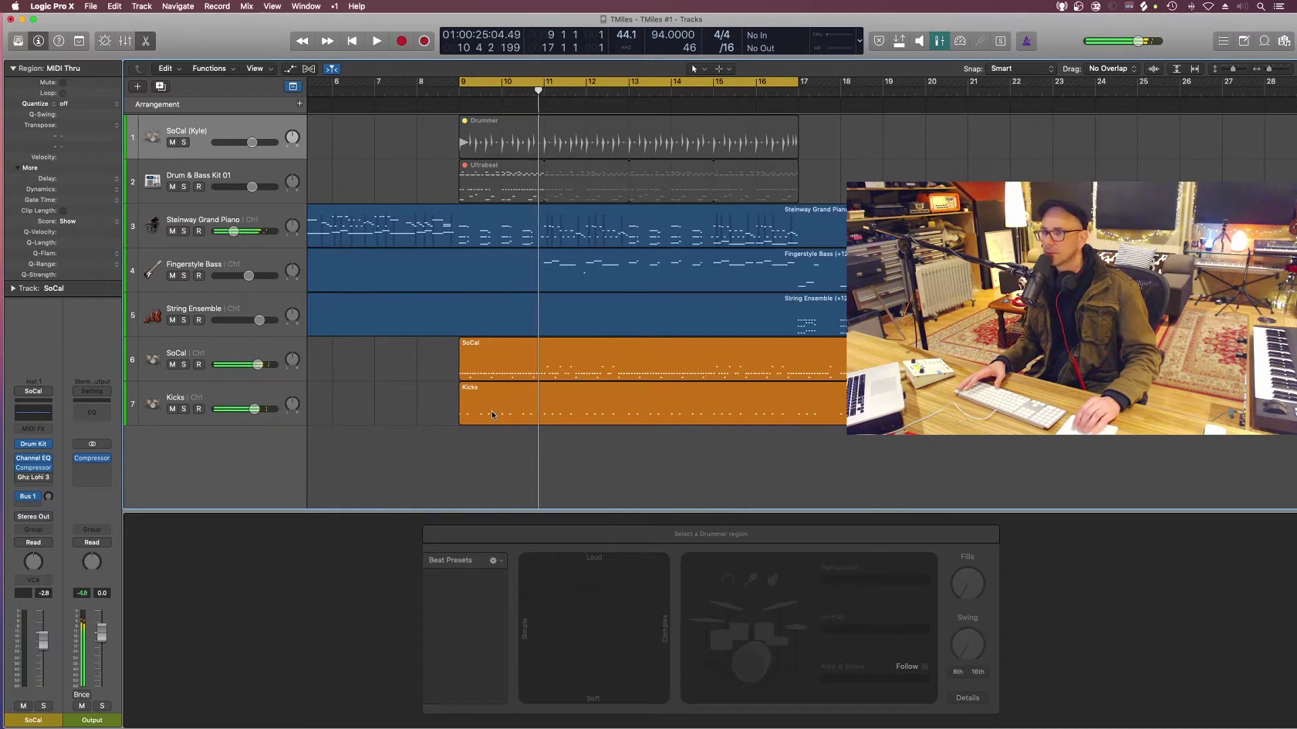
Examine the kick notes of the Kicks region in the Piano Roll.
left_click(516, 413)
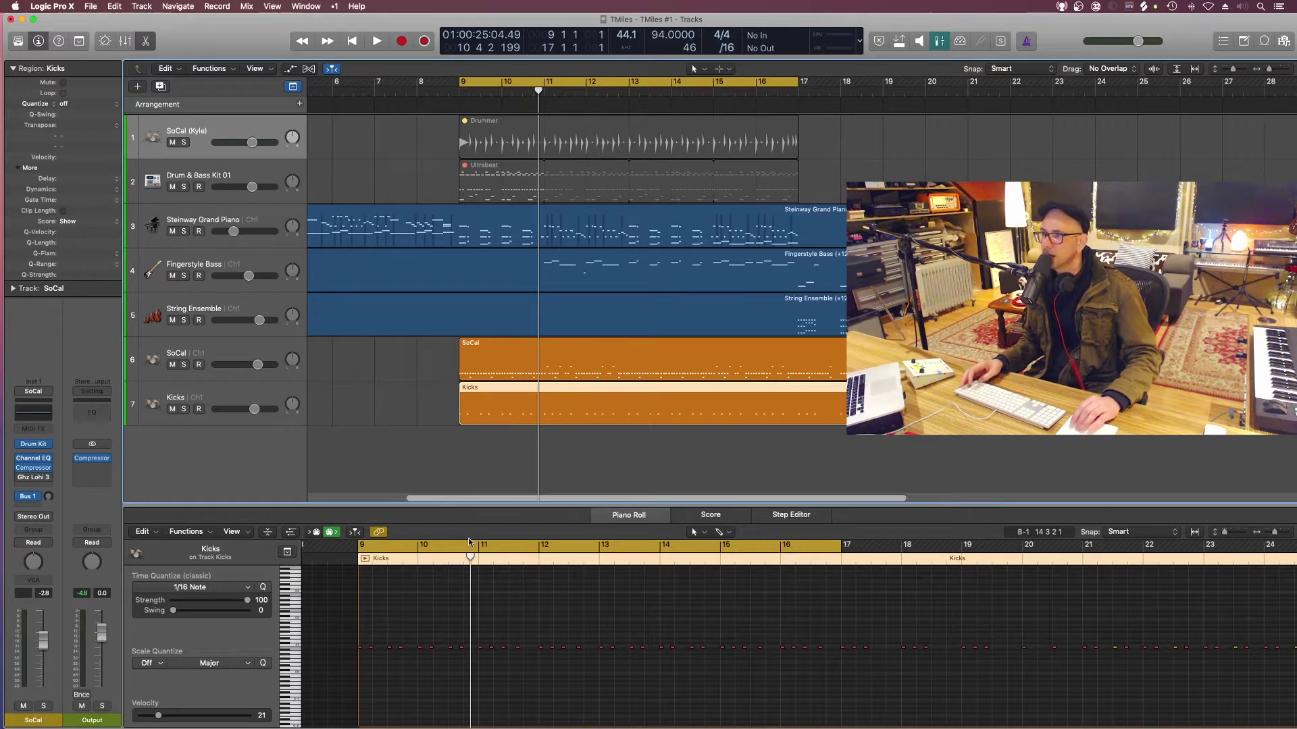
left_click(443, 433)
left_click(538, 405)
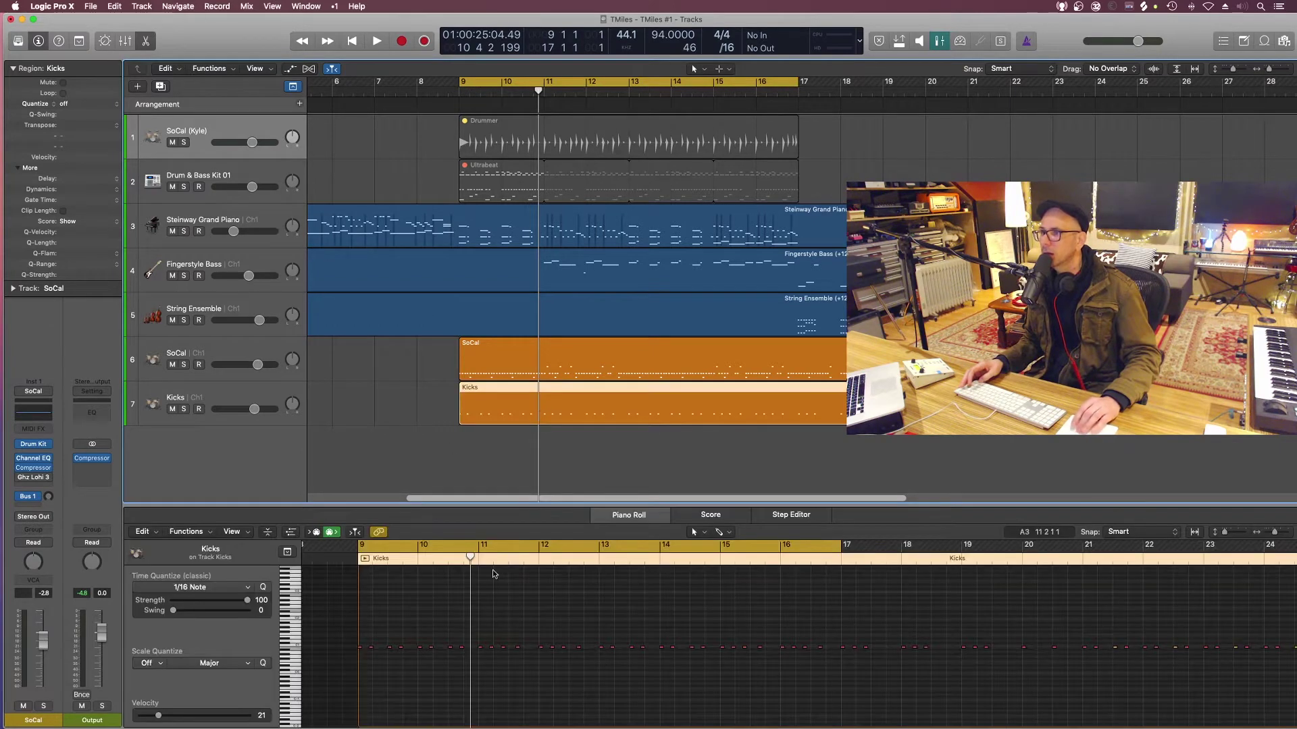
scroll(487, 587, "up", 8)
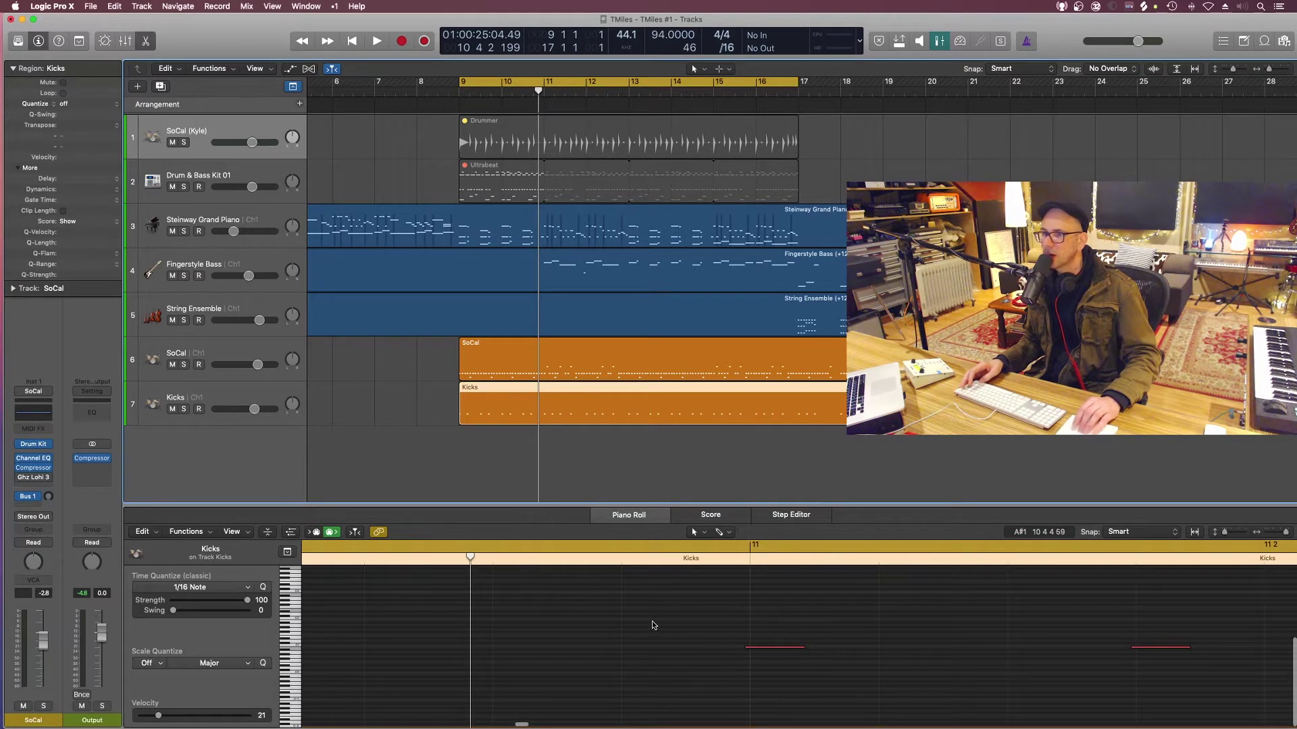
scroll(836, 661, "right", 6)
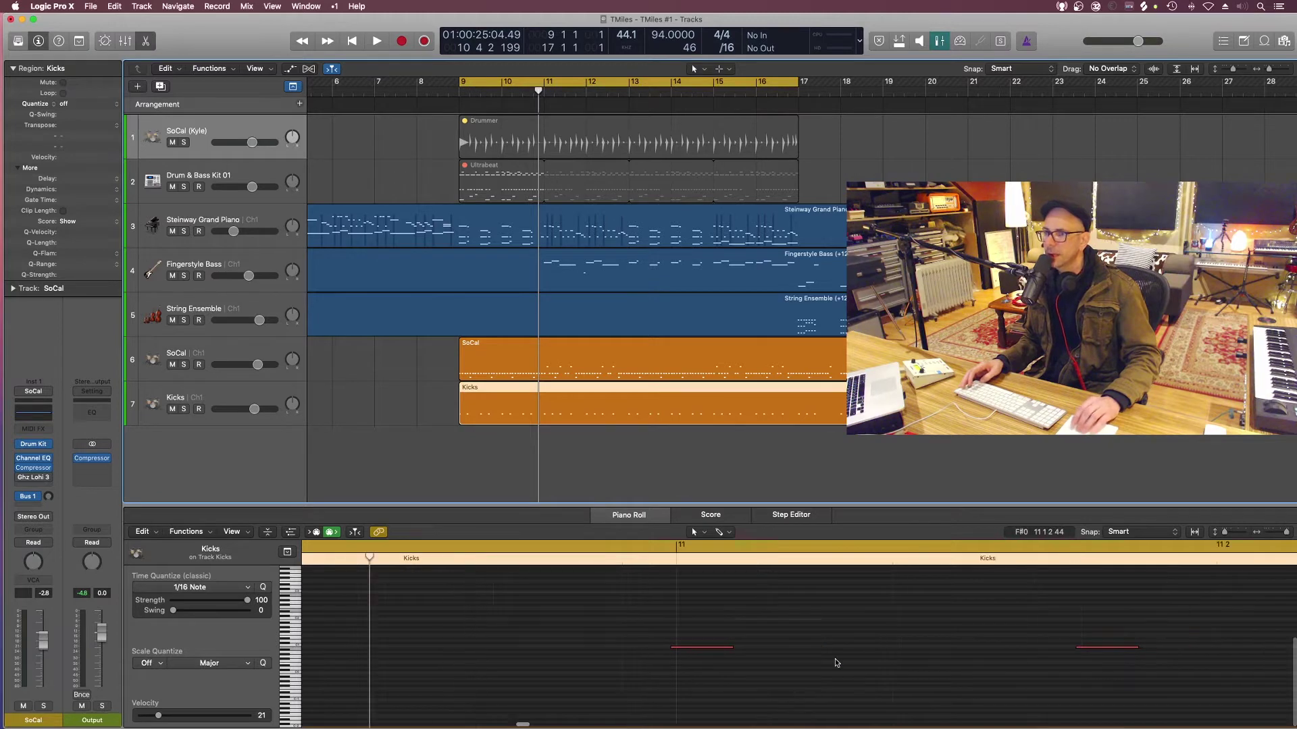
scroll(836, 661, "down", 8)
scroll(638, 446, "down", 5)
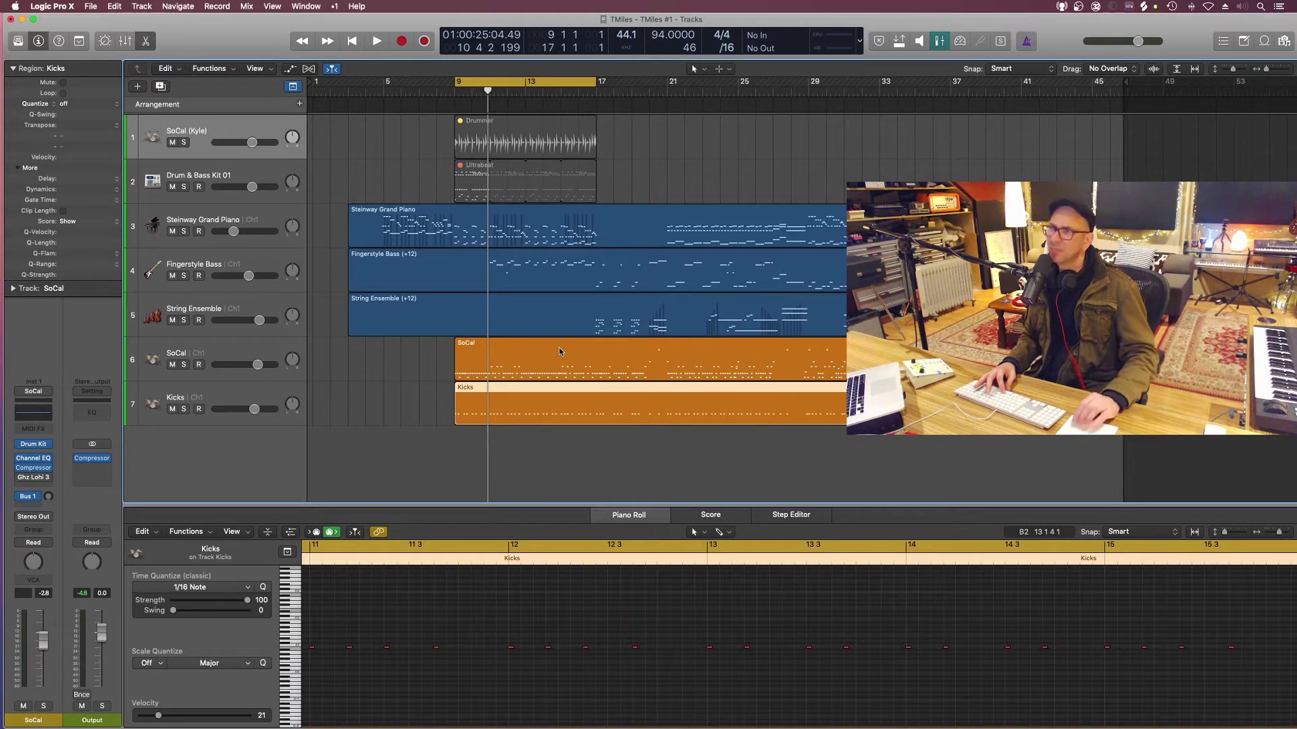
Mute the SoCal and Kicks regions and unmute the Drummer region.
left_click(495, 142)
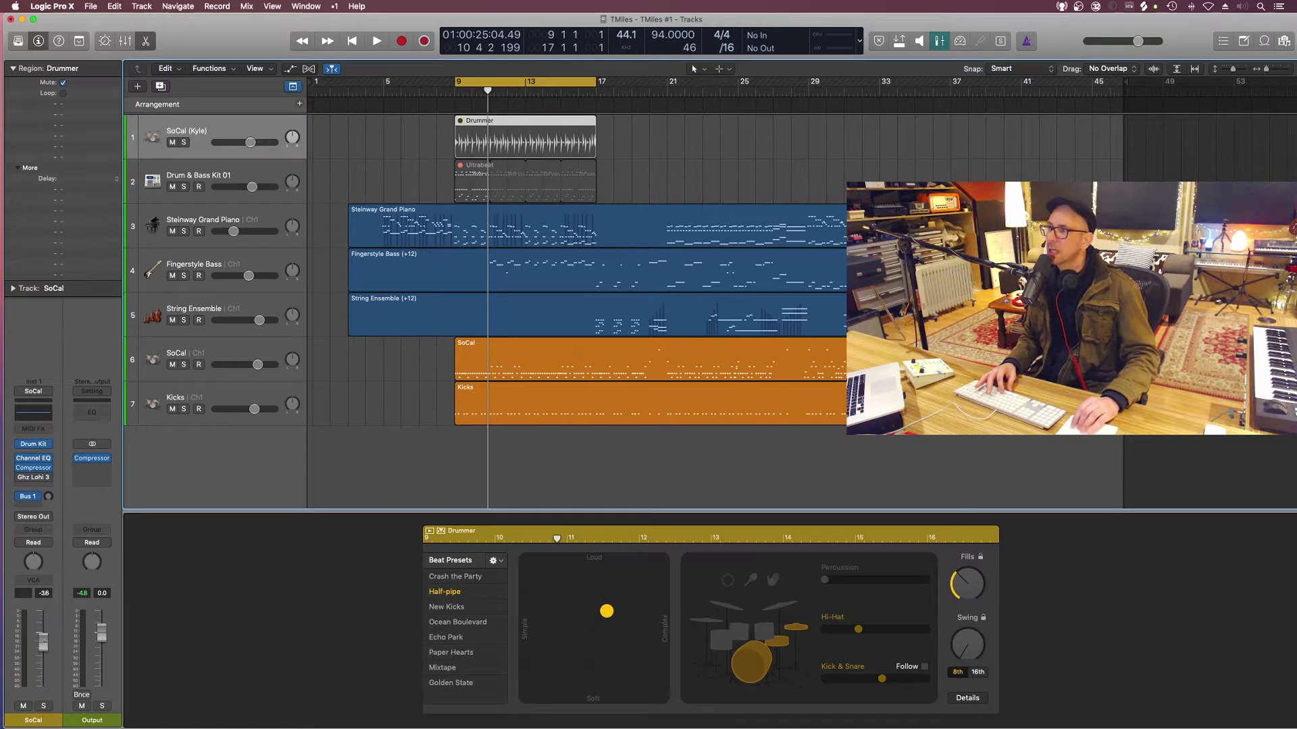
left_click(484, 177)
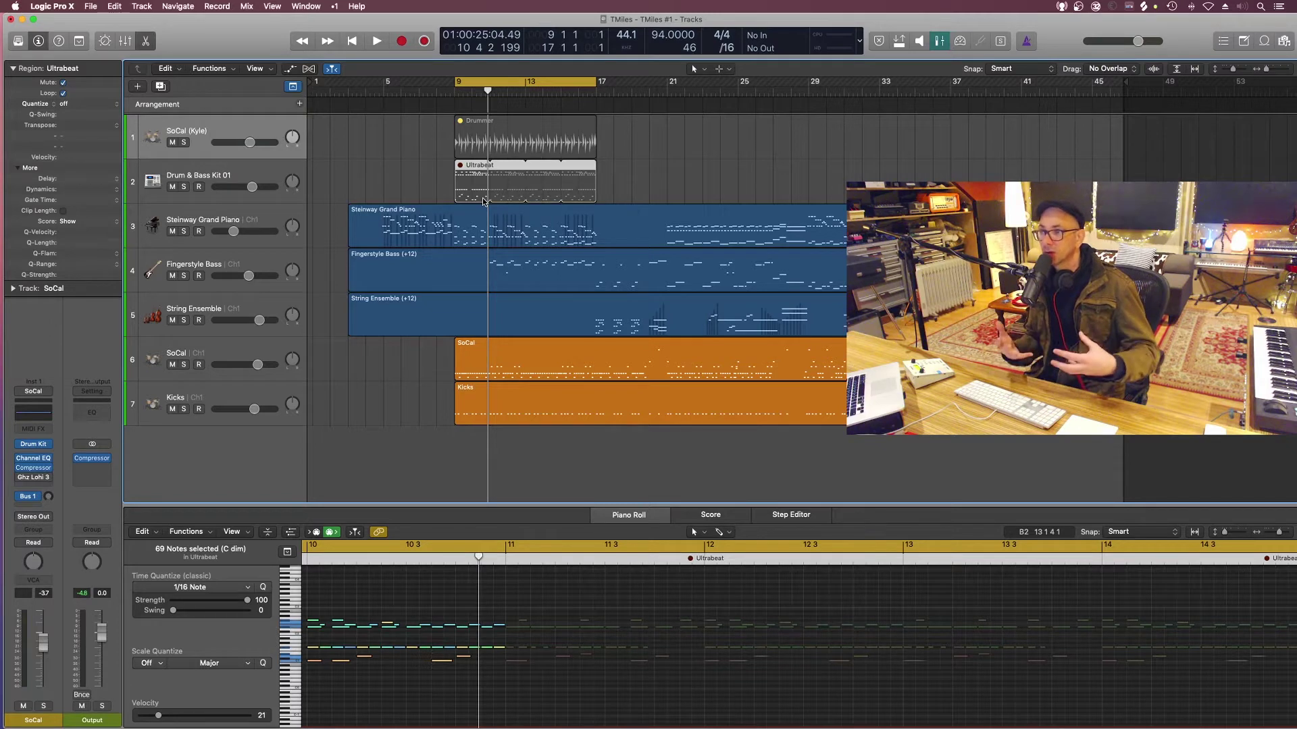
left_click(470, 141)
left_click(474, 377)
left_click(481, 391, "shift")
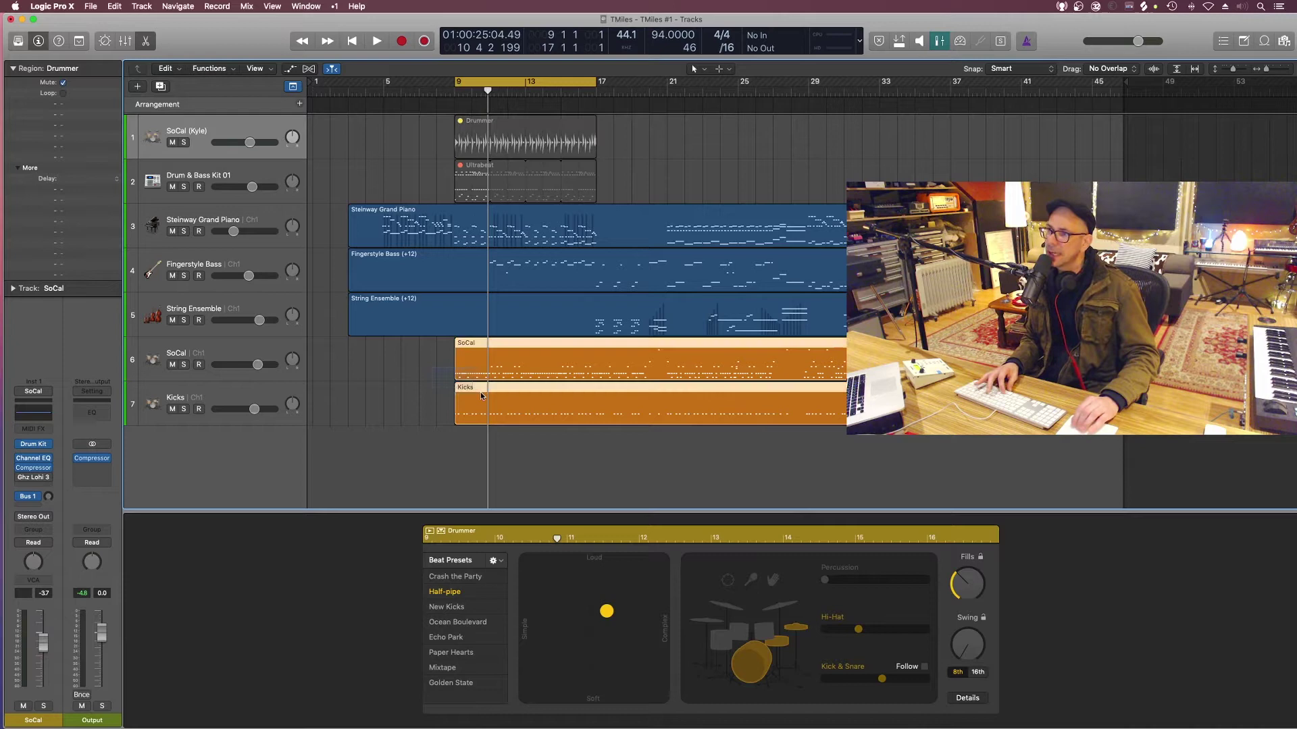
key("ctrl+m")
left_click(484, 145)
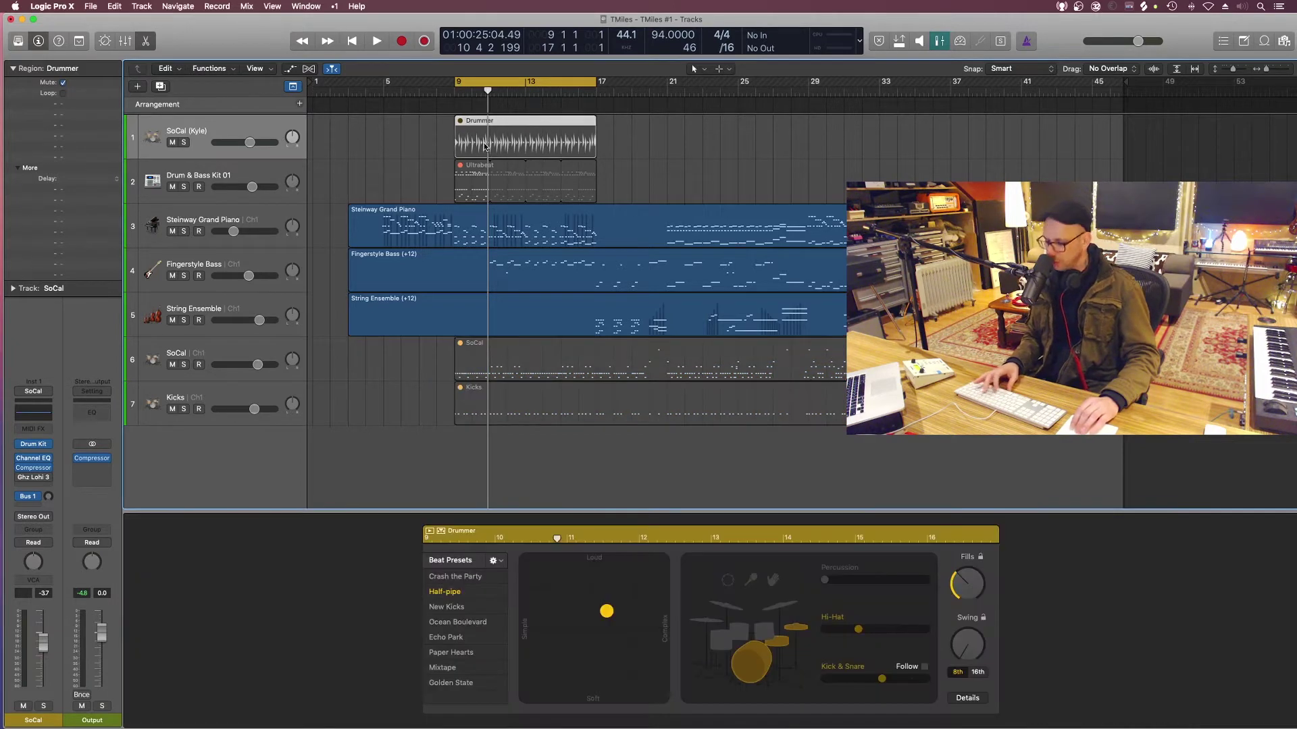
key("ctrl+m")
Audition the Drummer region with different loudness and complexity settings, leaving the puck just above the XY pad's centre and the hi-hat variation at 3.
left_click(475, 141)
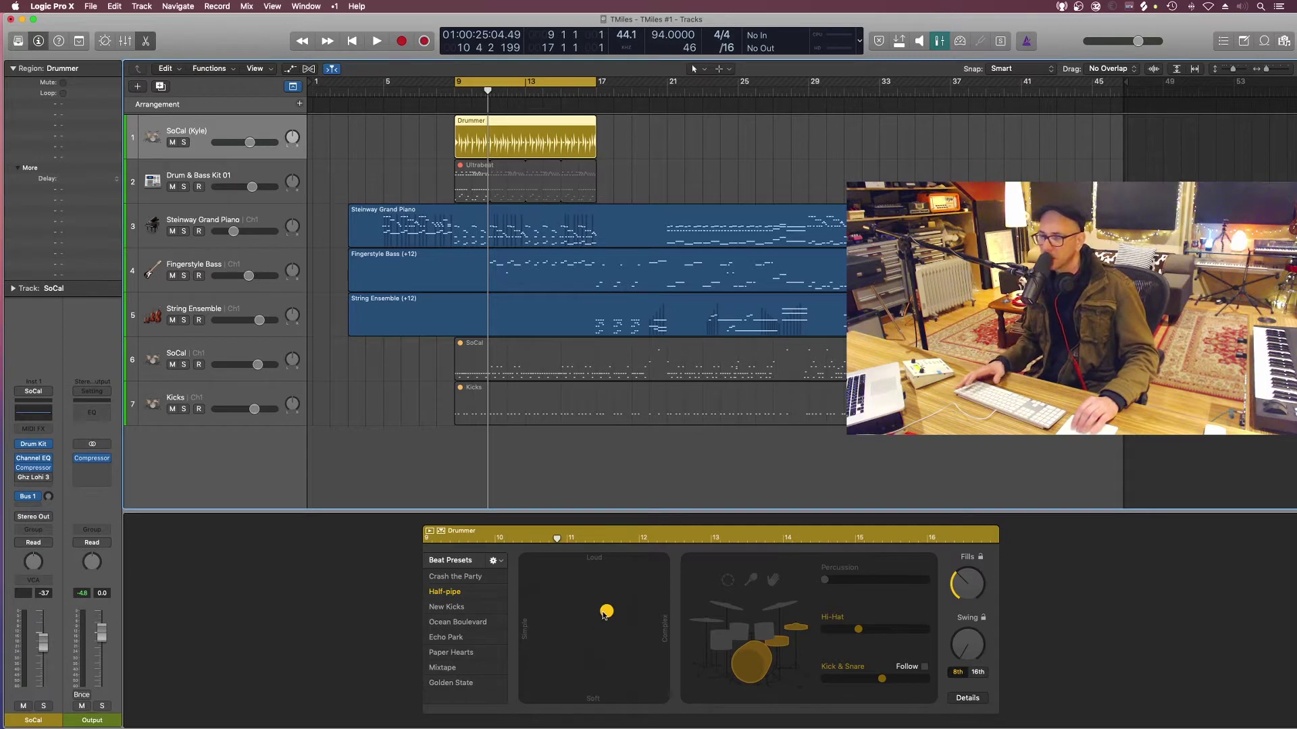
key("space")
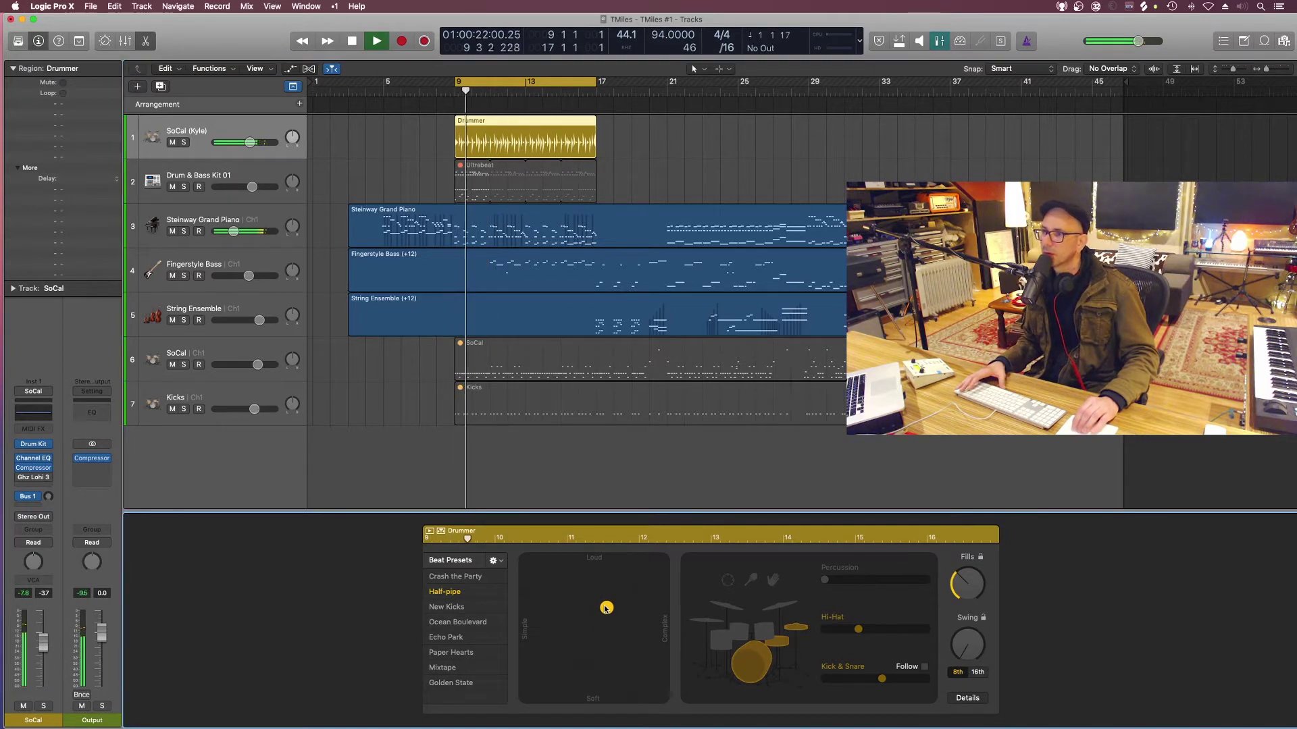
left_click_drag(606, 611, 555, 567)
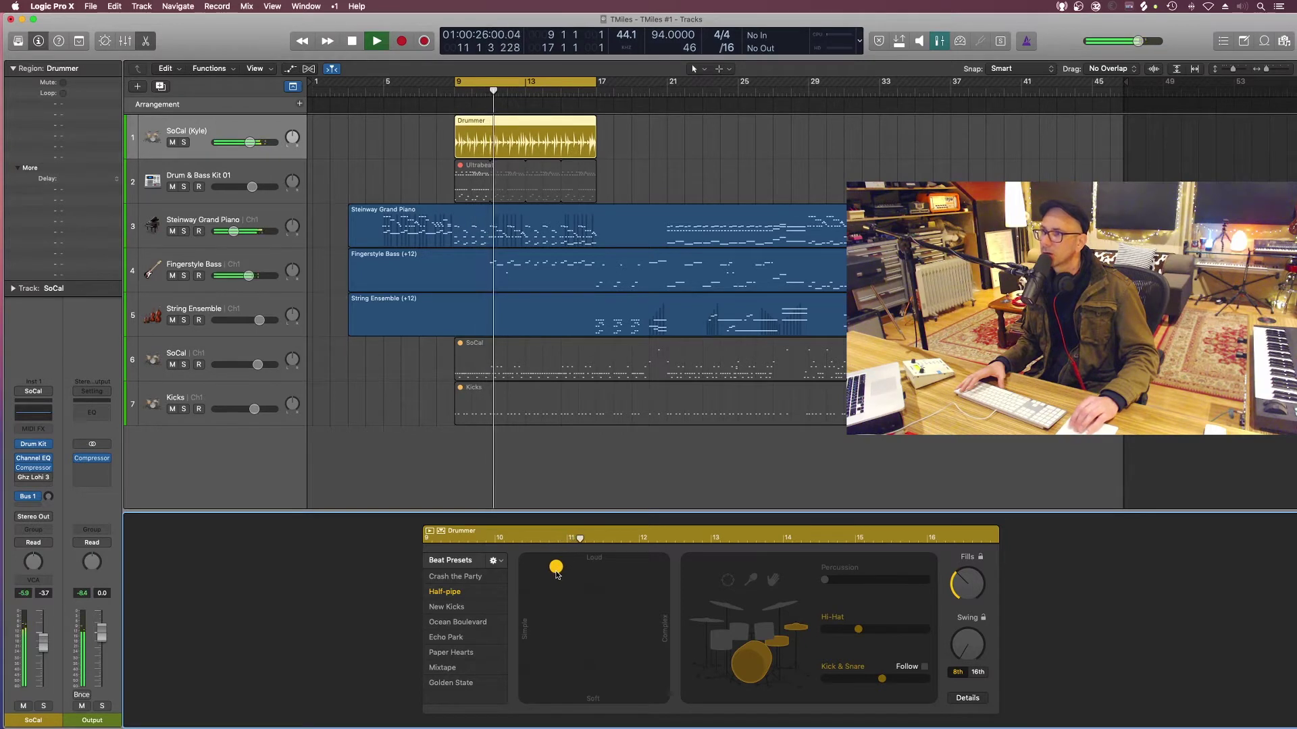
left_click_drag(555, 571, 639, 588)
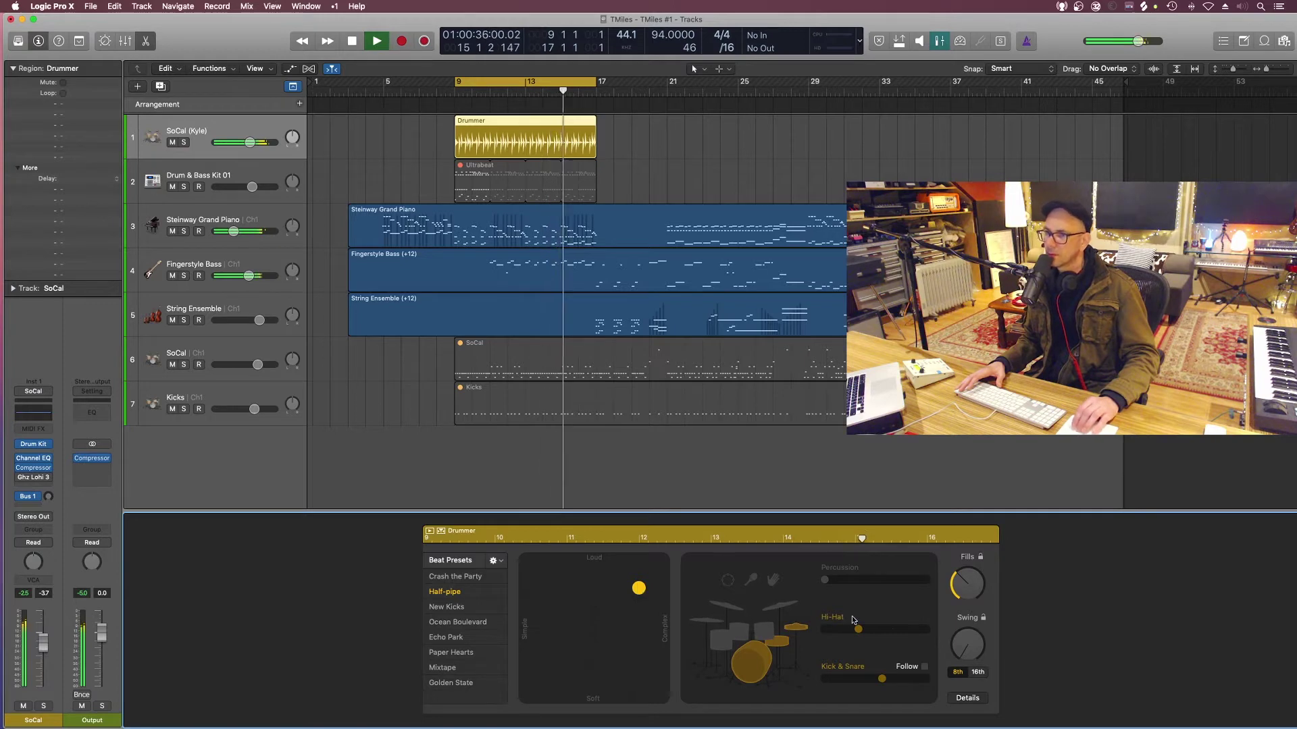
left_click_drag(859, 630, 893, 630)
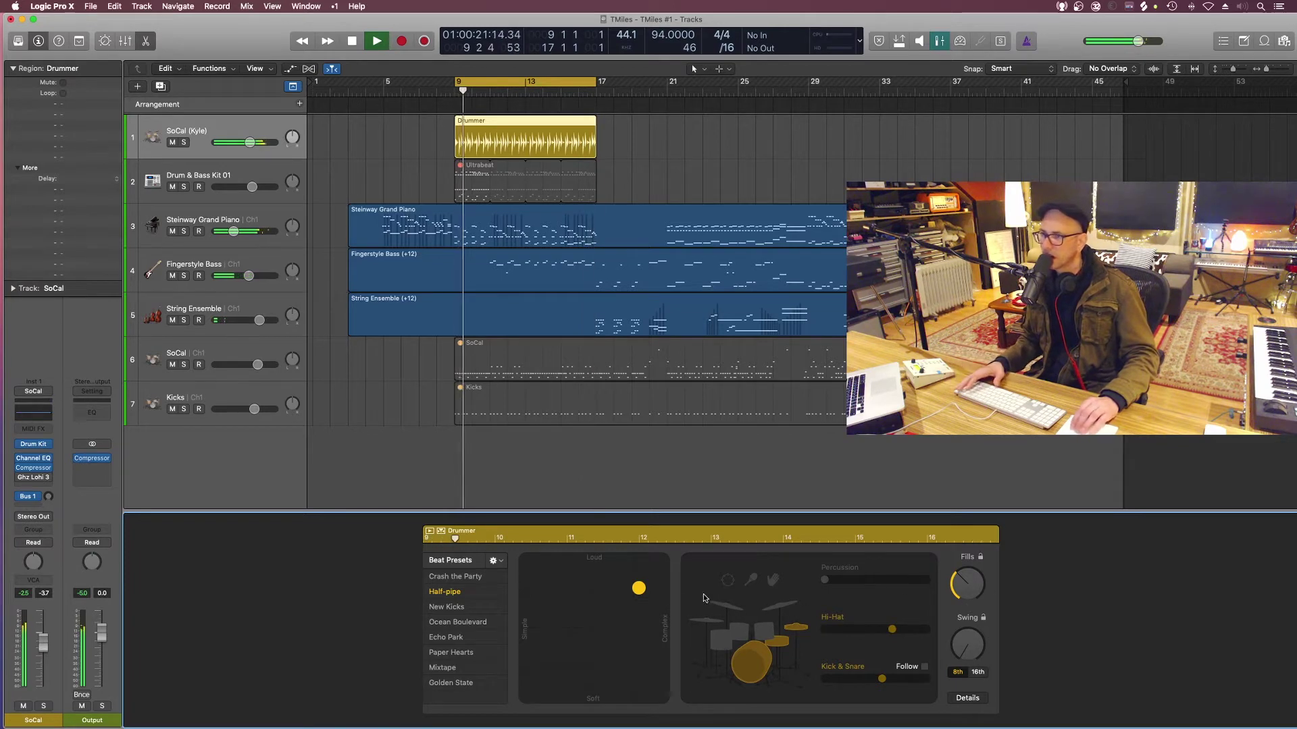
left_click(605, 593)
left_click_drag(603, 592, 597, 602)
key("space")
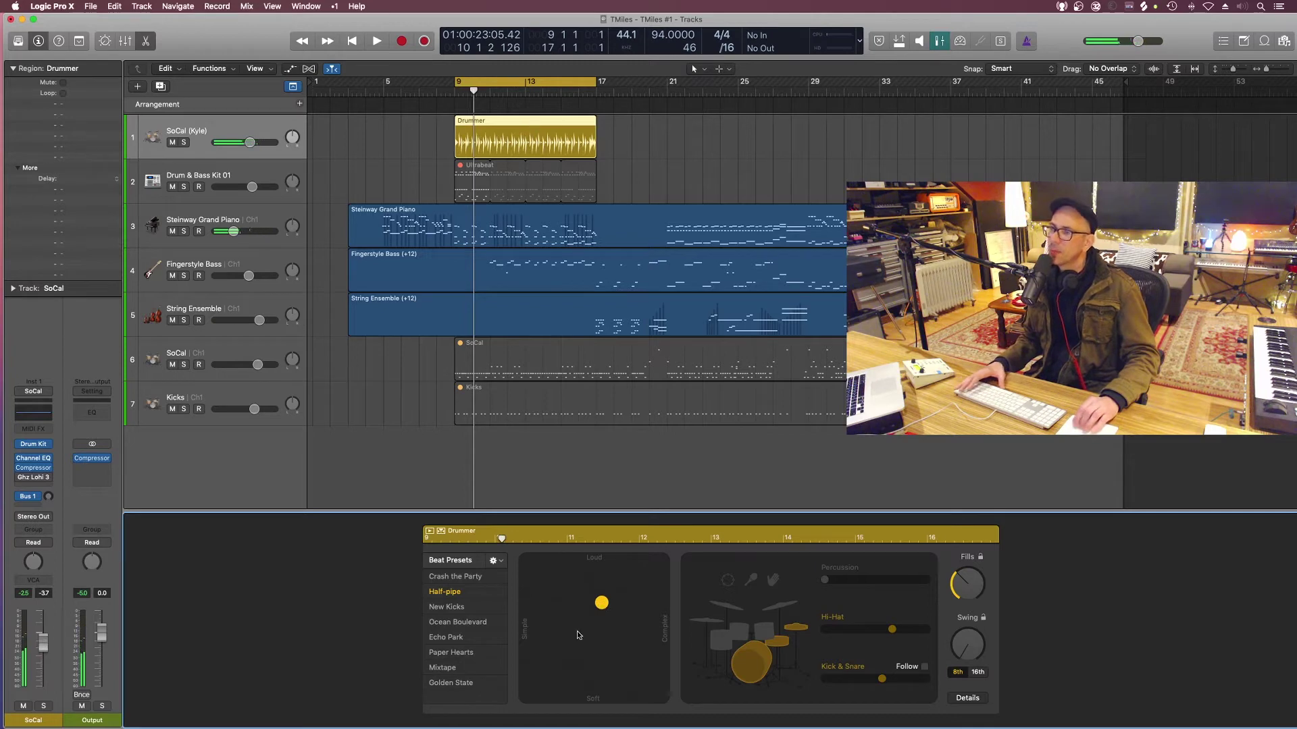
Unmute the SoCal and Kicks regions and play them together with the Drummer region from bar 9.
left_click_drag(425, 373, 506, 410)
key("ctrl+m")
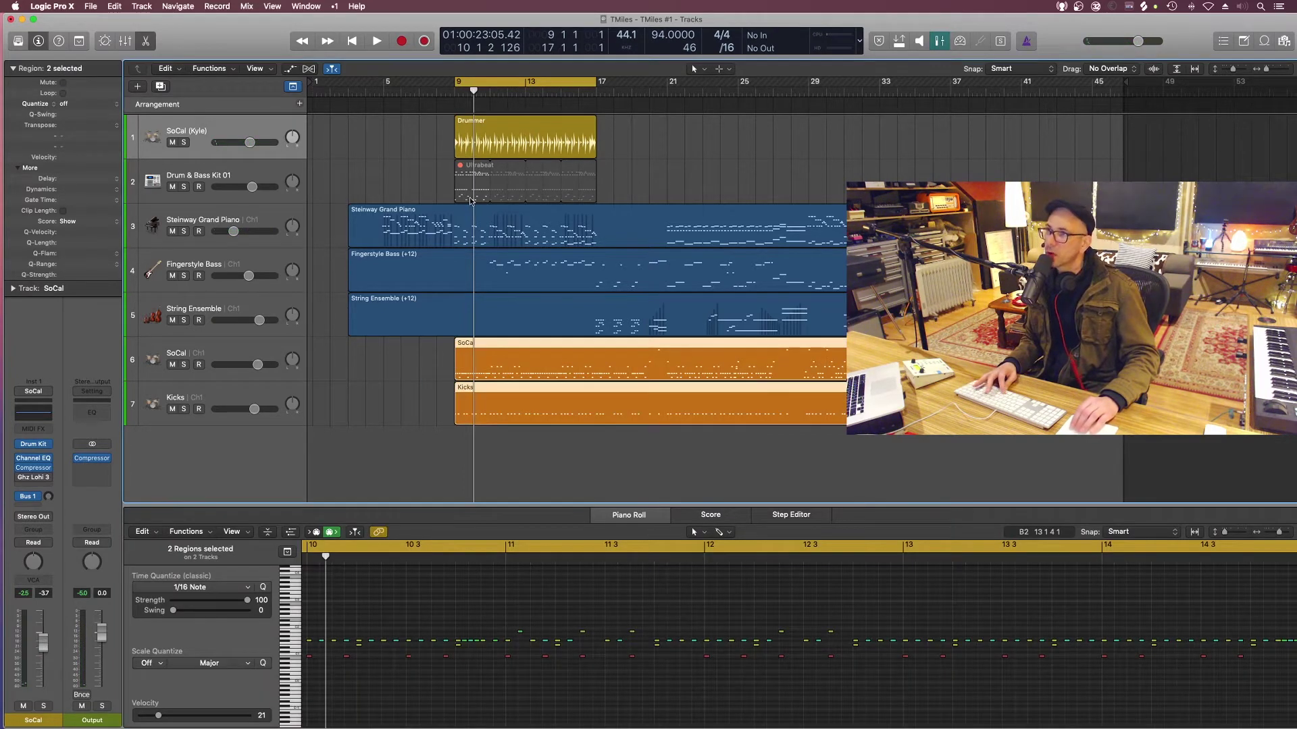
left_click(478, 135)
key("space")
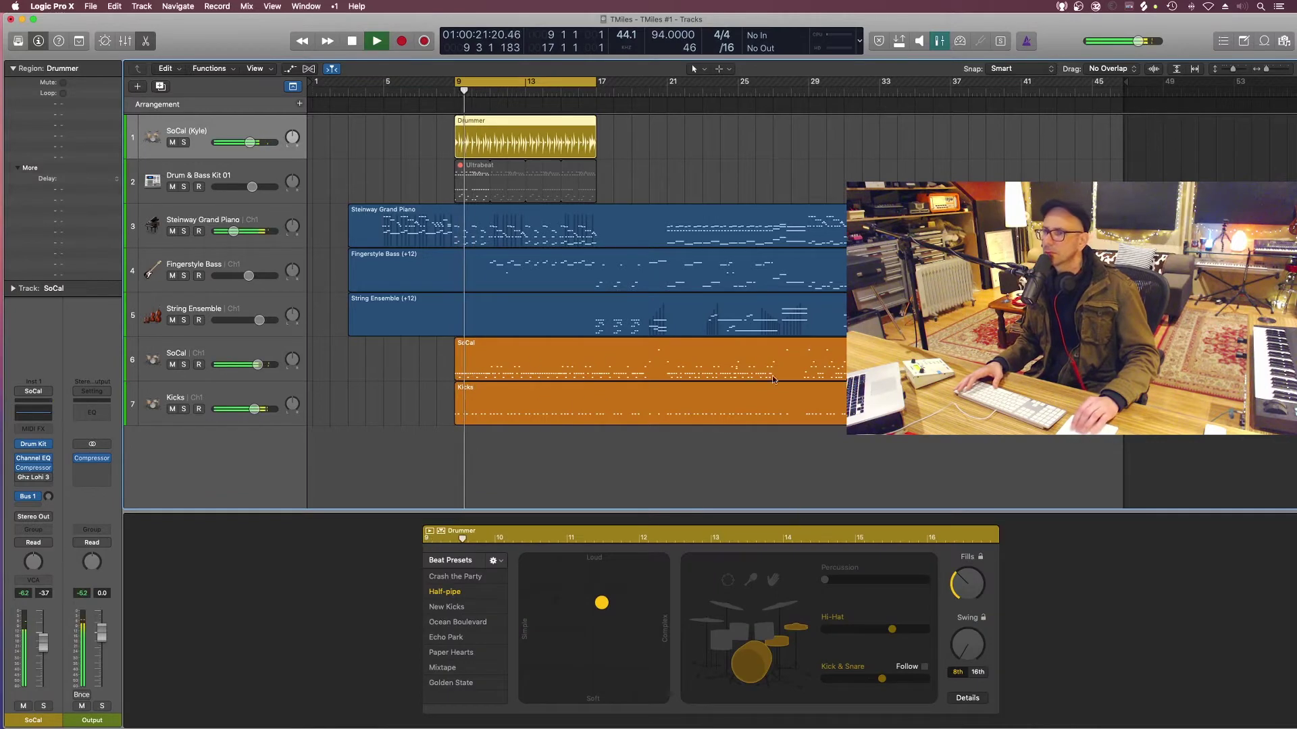
key("z")
key("super+Right")
key("super+Right")
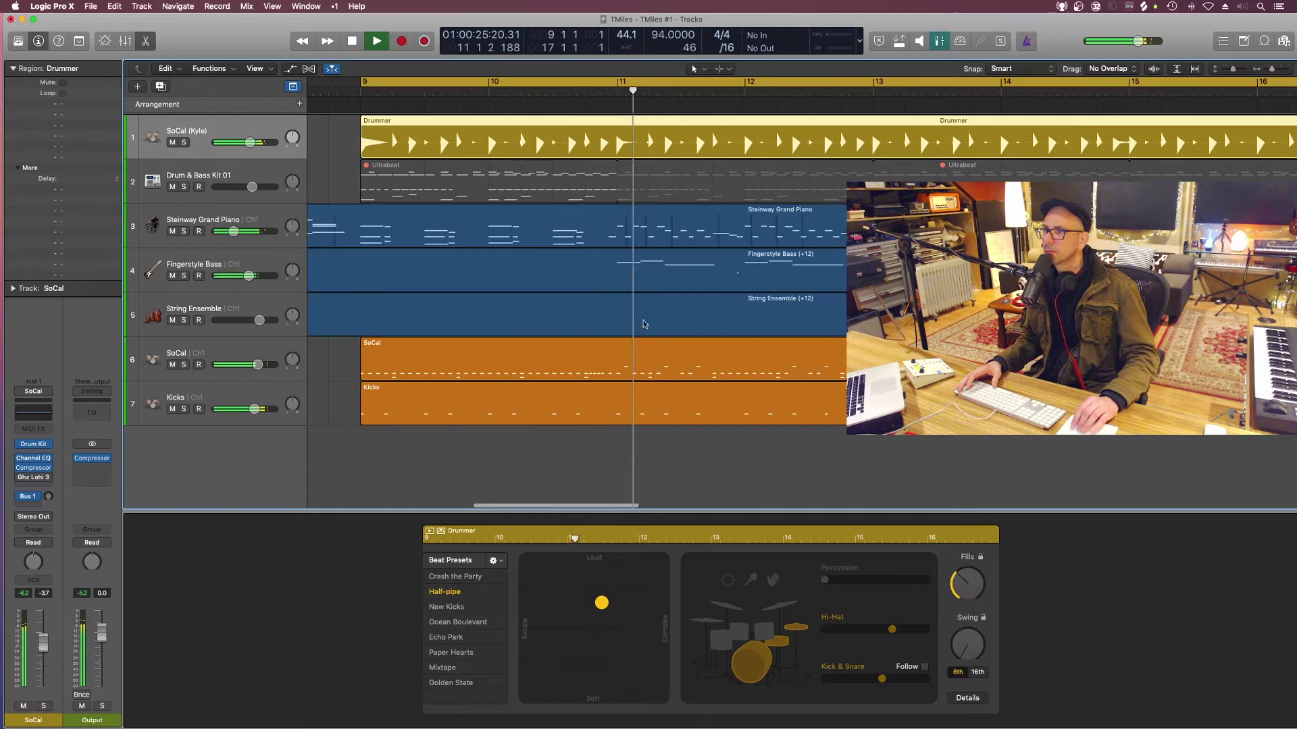
key("space")
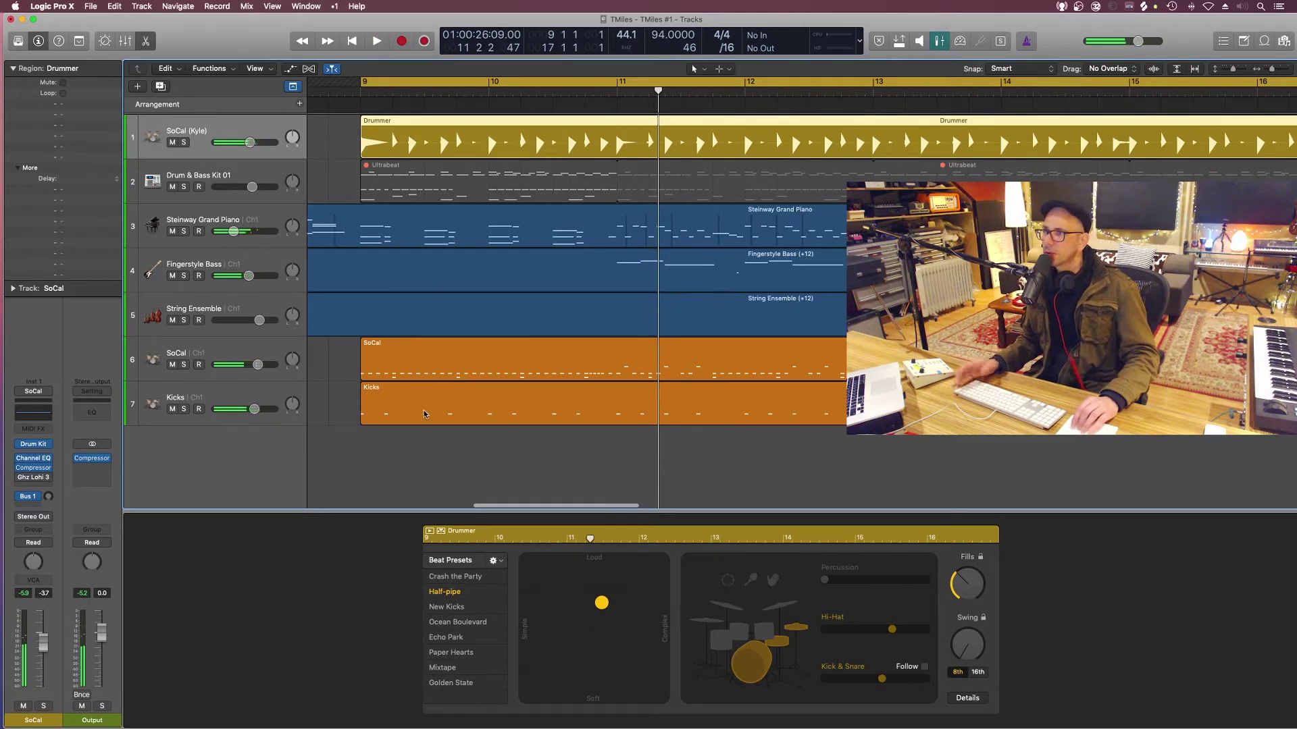
Make the Drummer region's kick and snare follow the Kicks track.
key("super+Right")
key("super+Left")
key("super+Left")
key("super+Left")
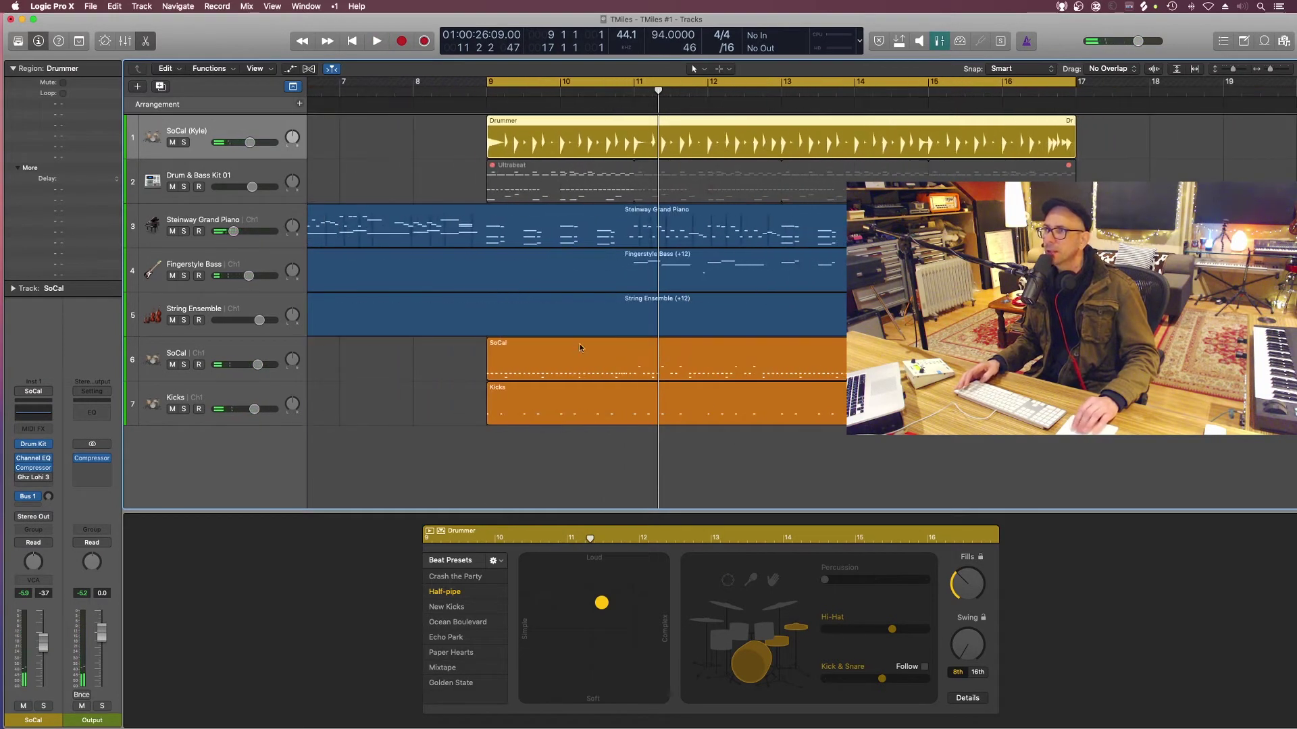
key("super+Right")
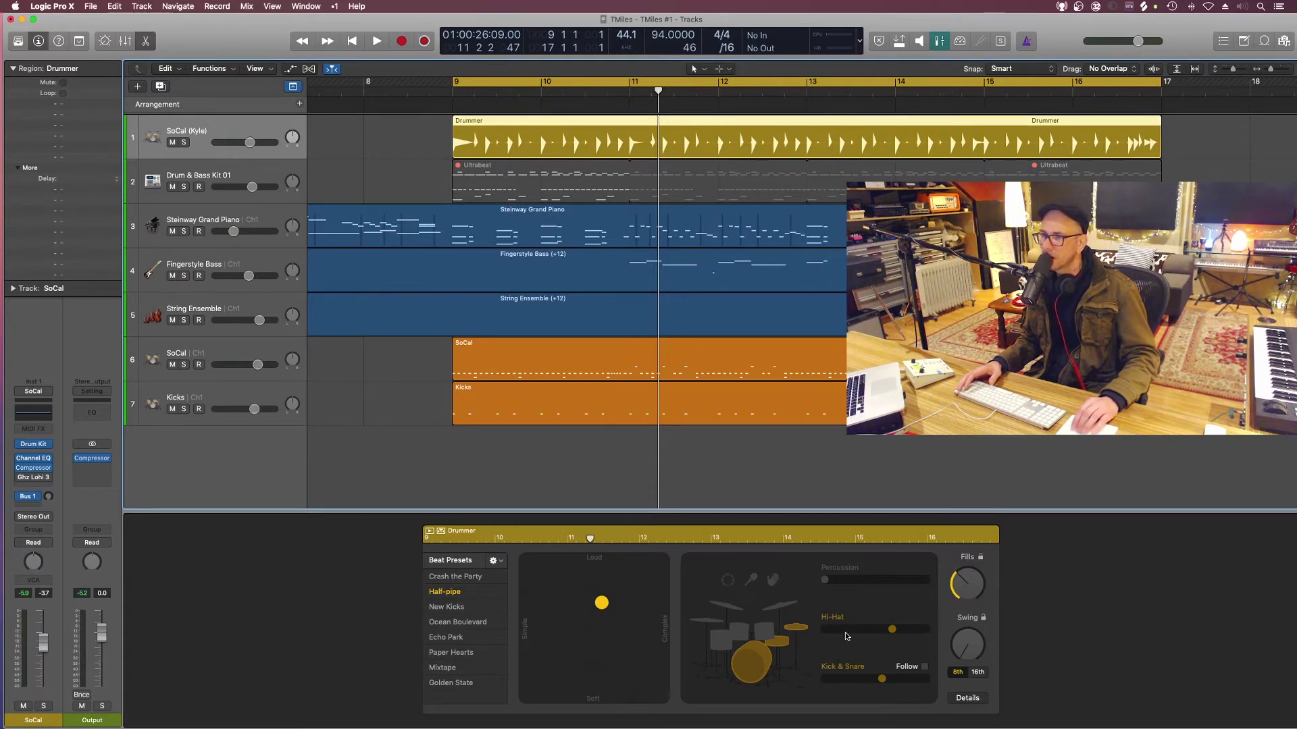
left_click(432, 150)
left_click(500, 148)
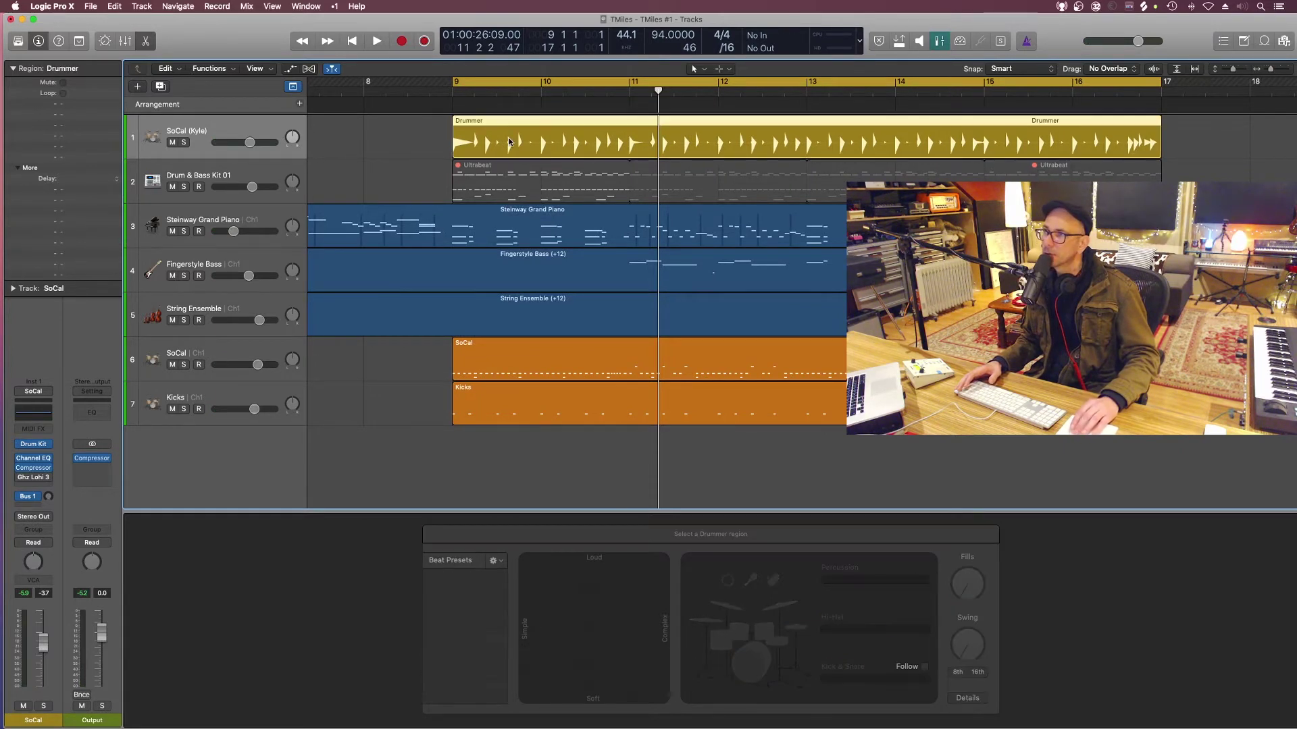
left_click(925, 669)
left_click(855, 681)
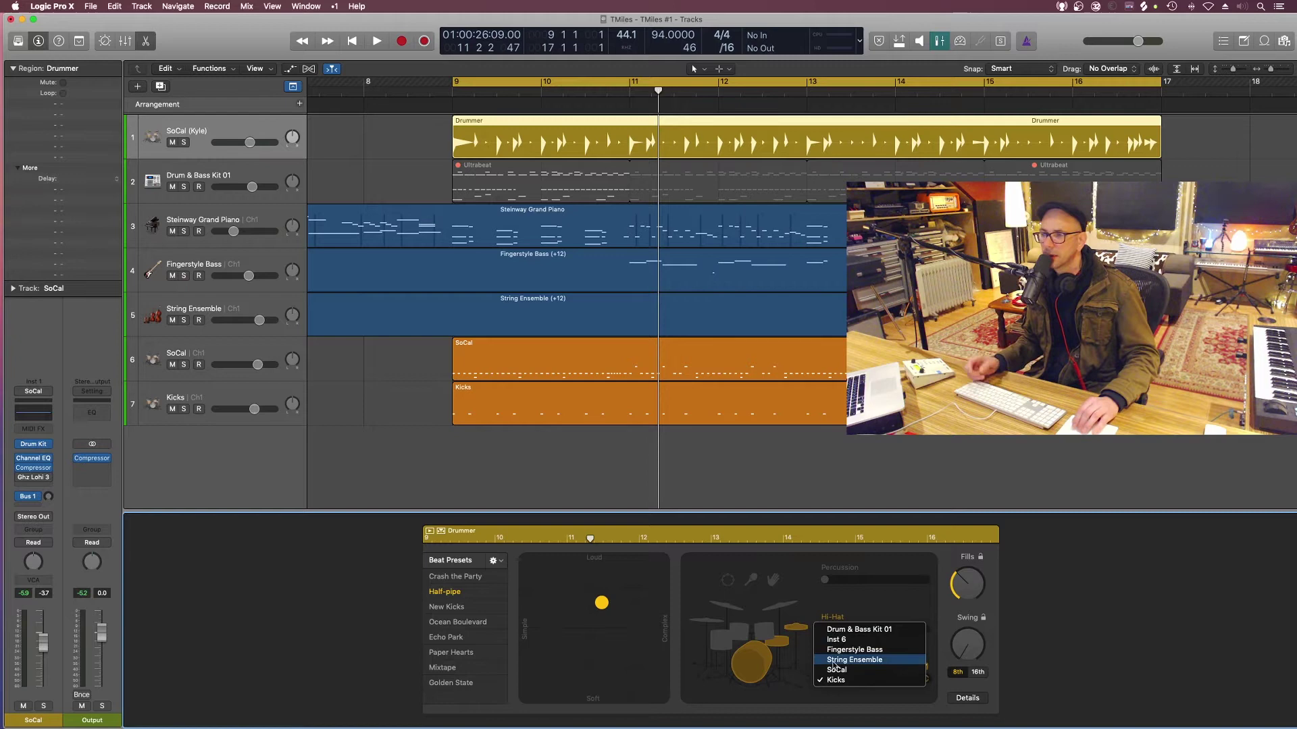
left_click(430, 399)
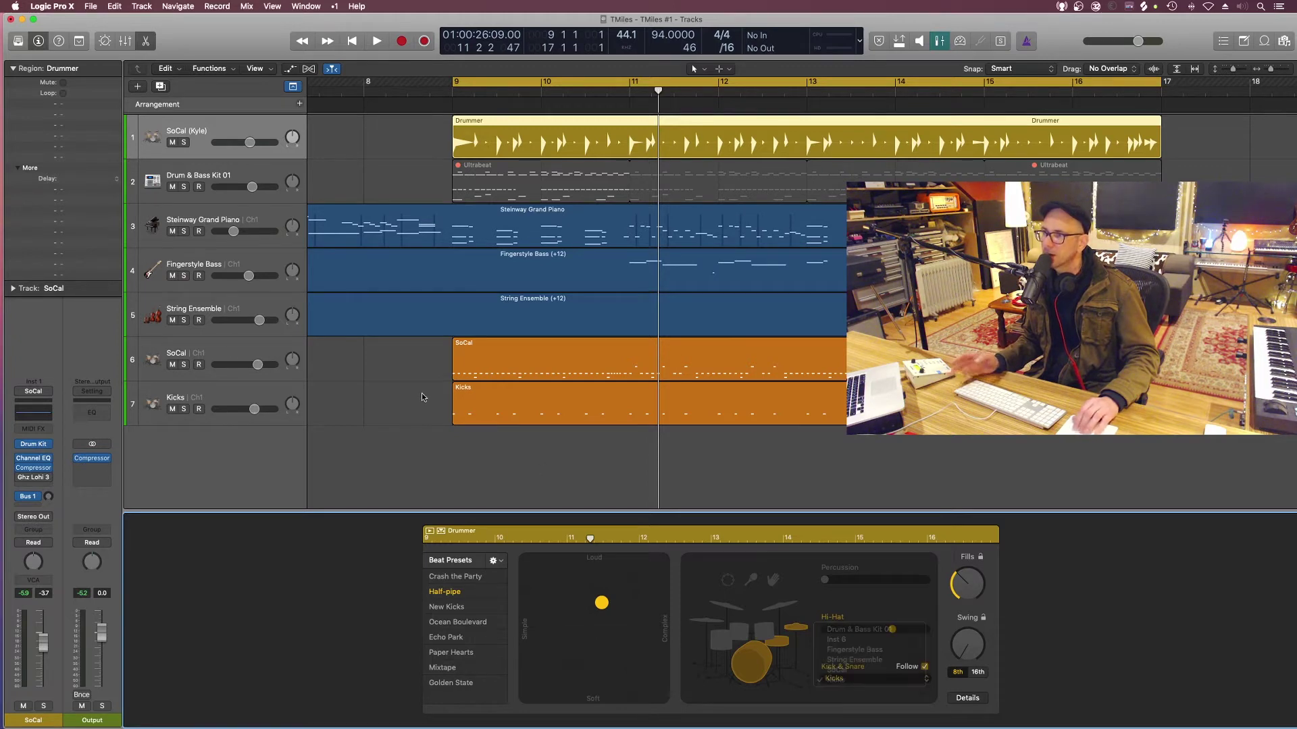
Review the Kicks region and its track, and reselect the Drummer region.
left_click(479, 394)
left_click(245, 389)
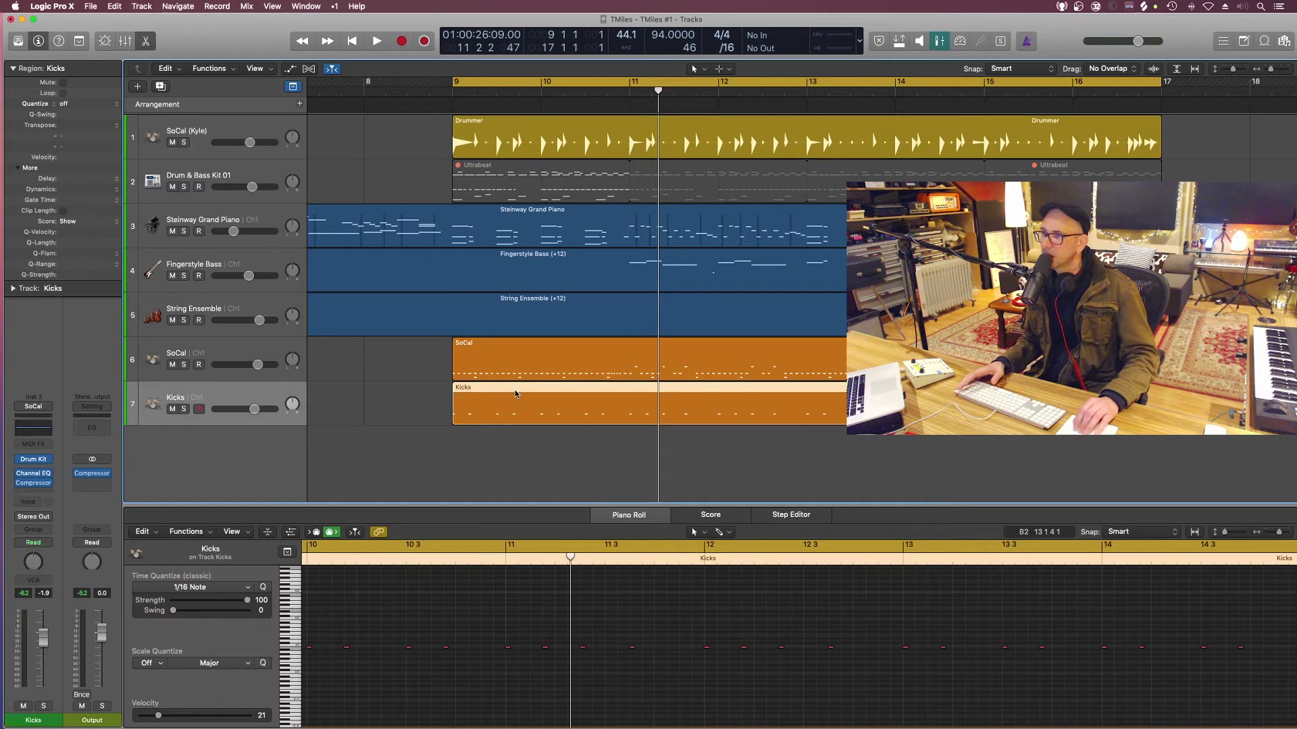
left_click(512, 151)
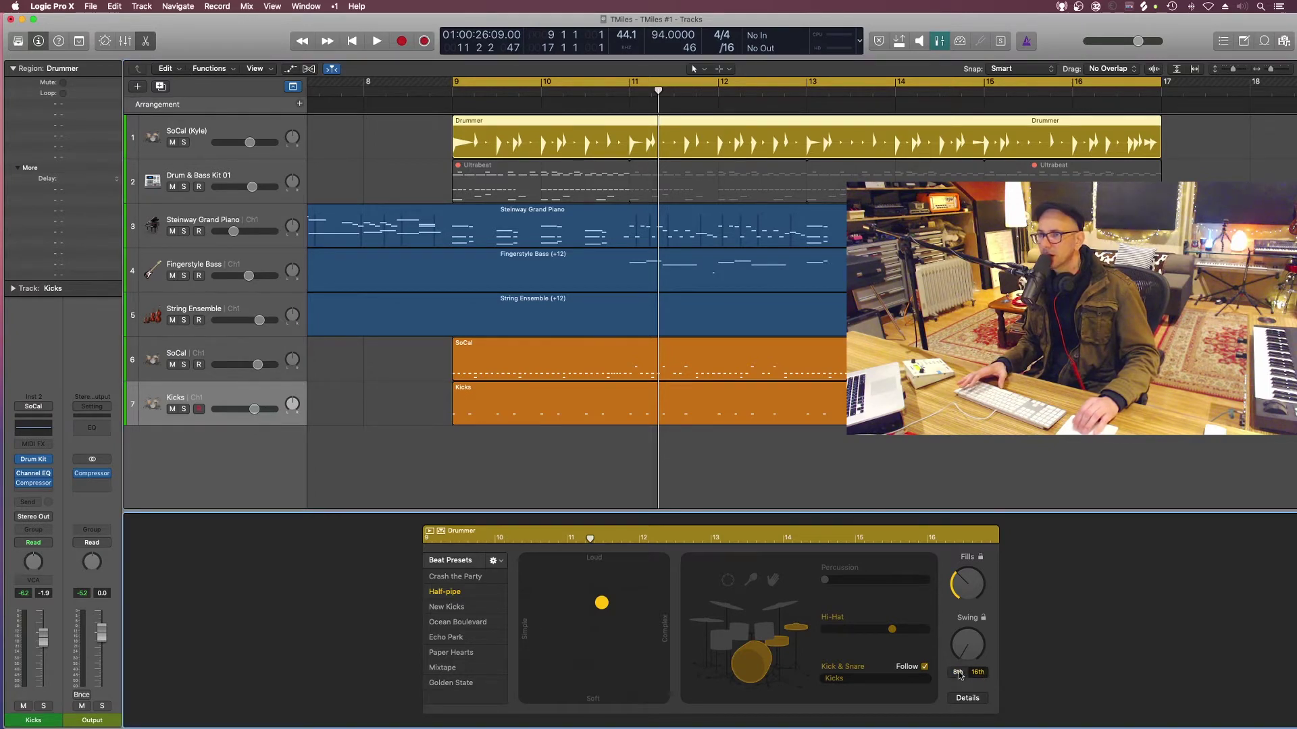
Set the Drummer's swing to 16th notes and lower its hi-hat variation while the section plays.
key("shift+space")
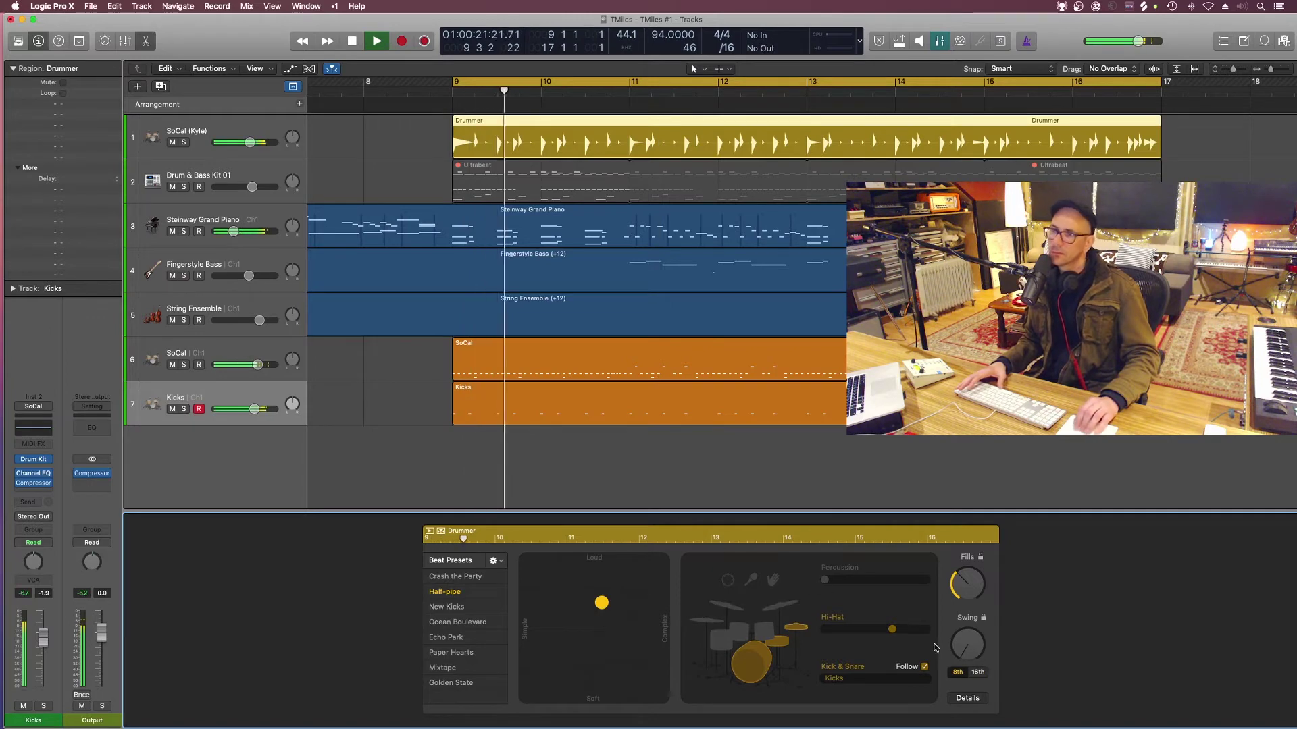
left_click(979, 673)
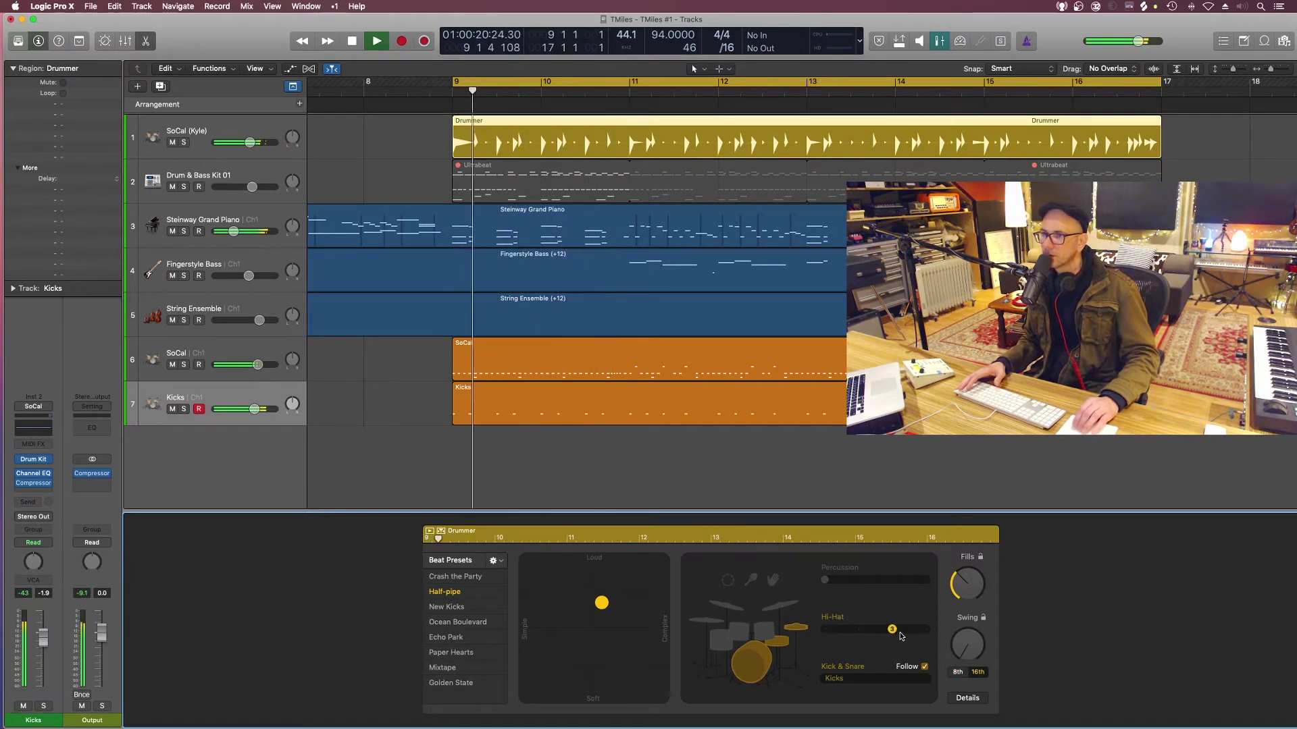
left_click_drag(892, 630, 857, 629)
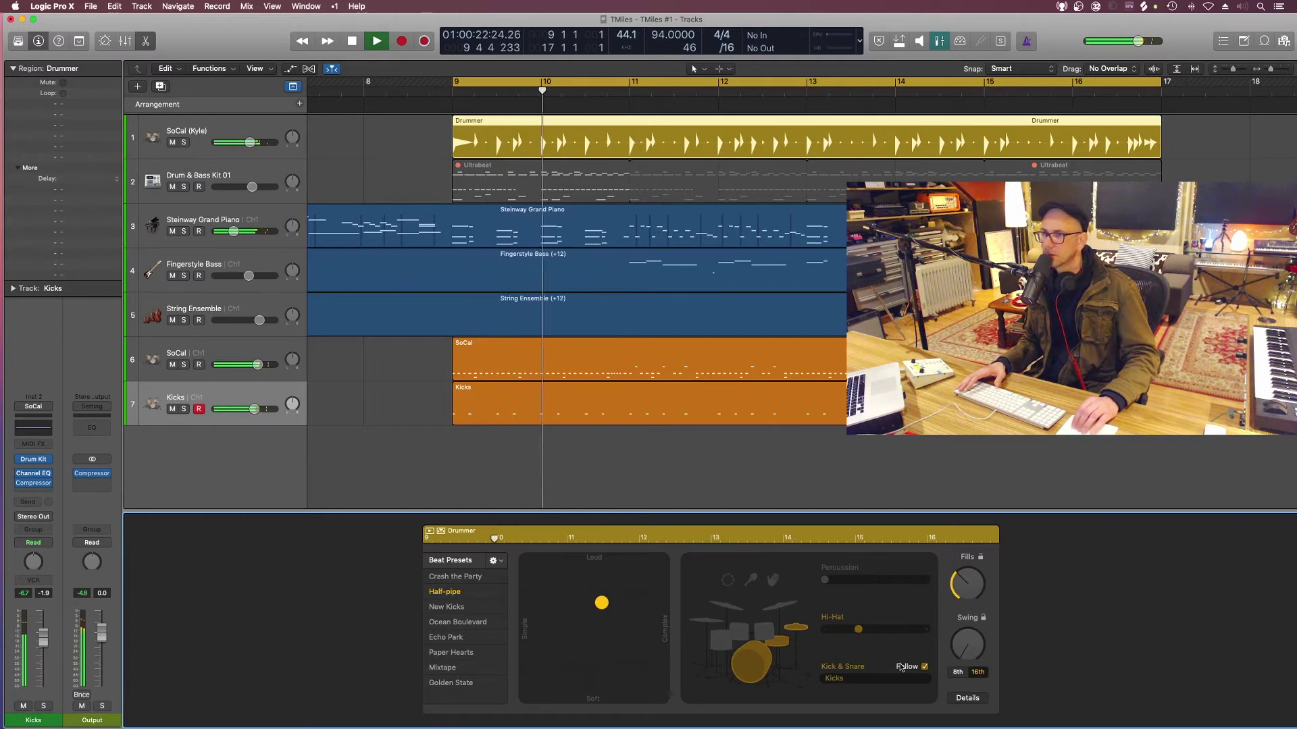
Stop playback and lower the volume of the SoCal Drummer track to about -16 dB.
key("space")
left_click(169, 134)
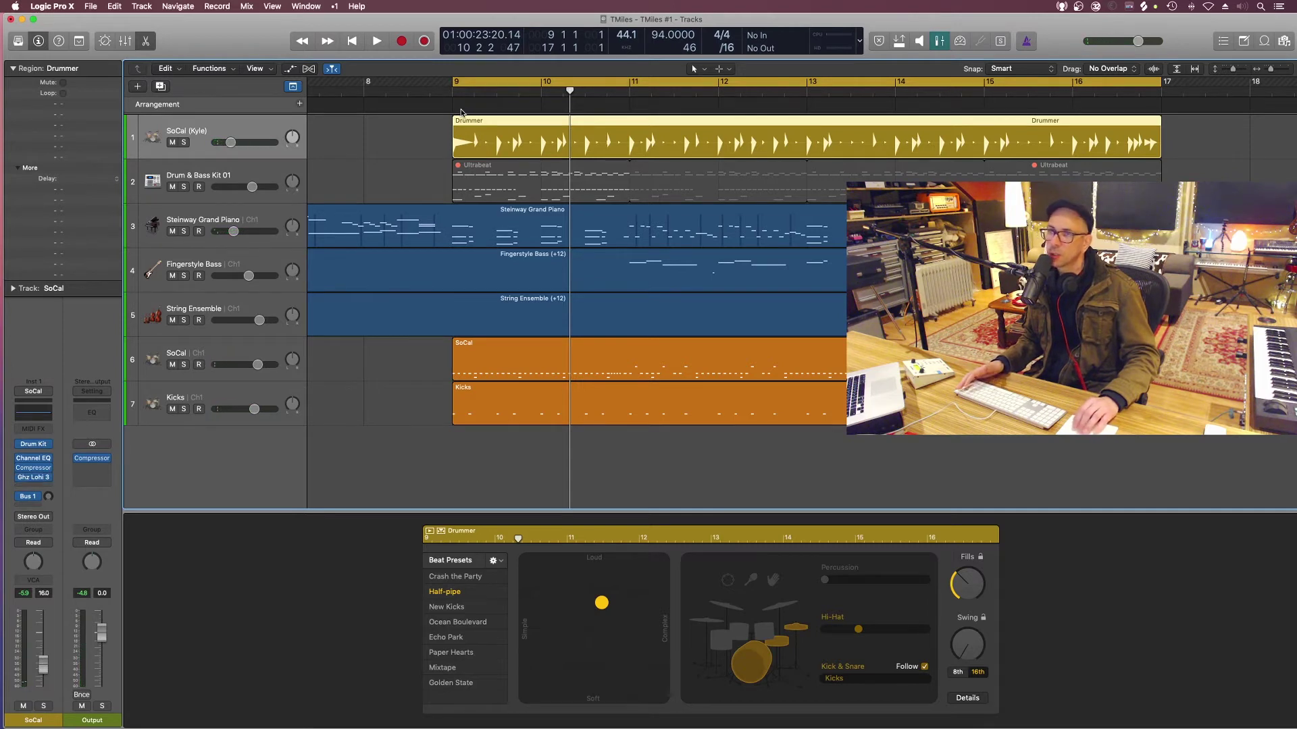
Briefly play the section, then mute the SoCal and Kicks regions and unmute the Ultrabeat region.
key("space")
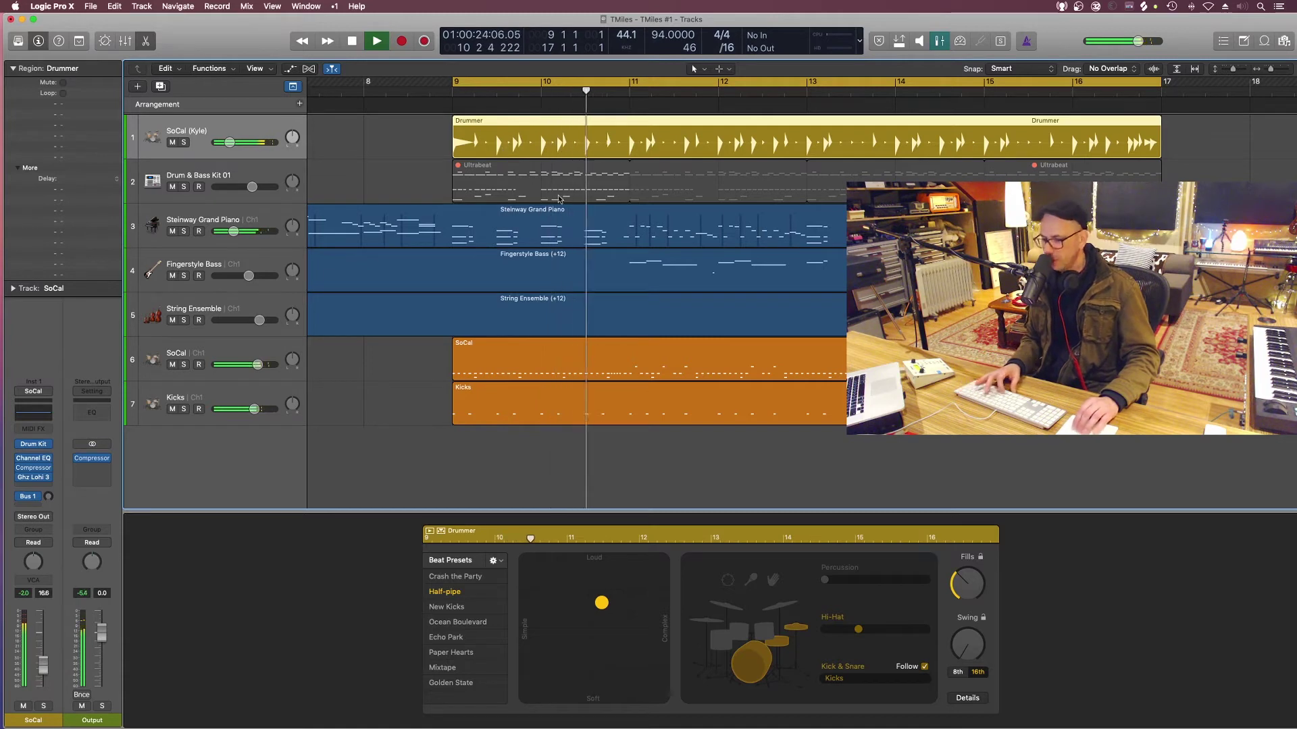
key("space")
left_click_drag(440, 359, 466, 405)
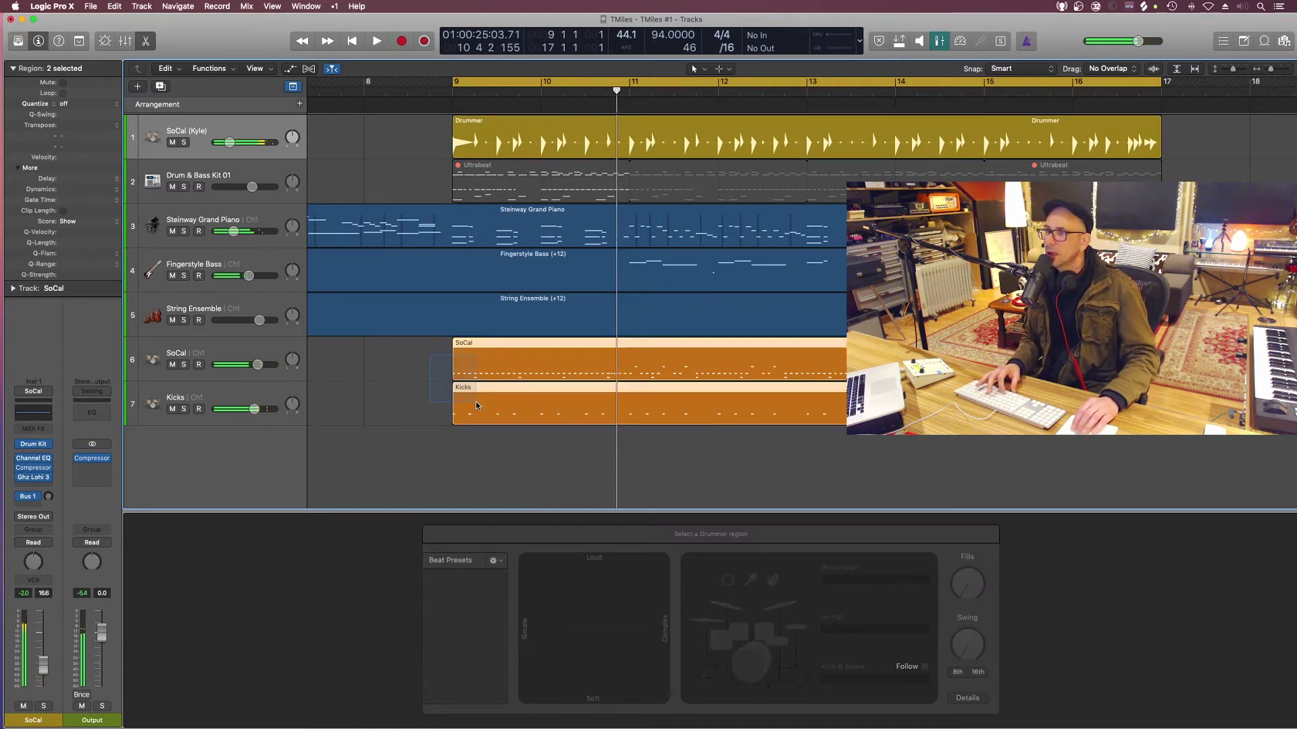
left_click(483, 174)
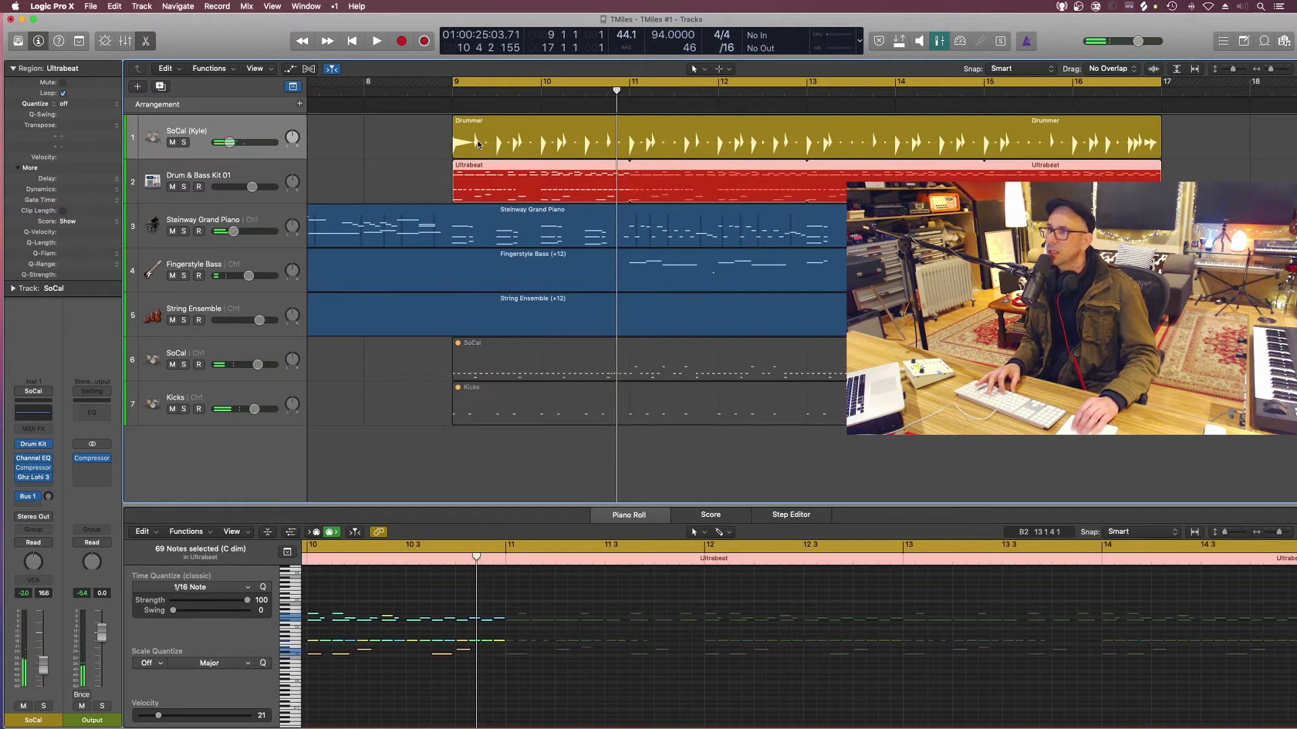
left_click(477, 140)
left_click(469, 192)
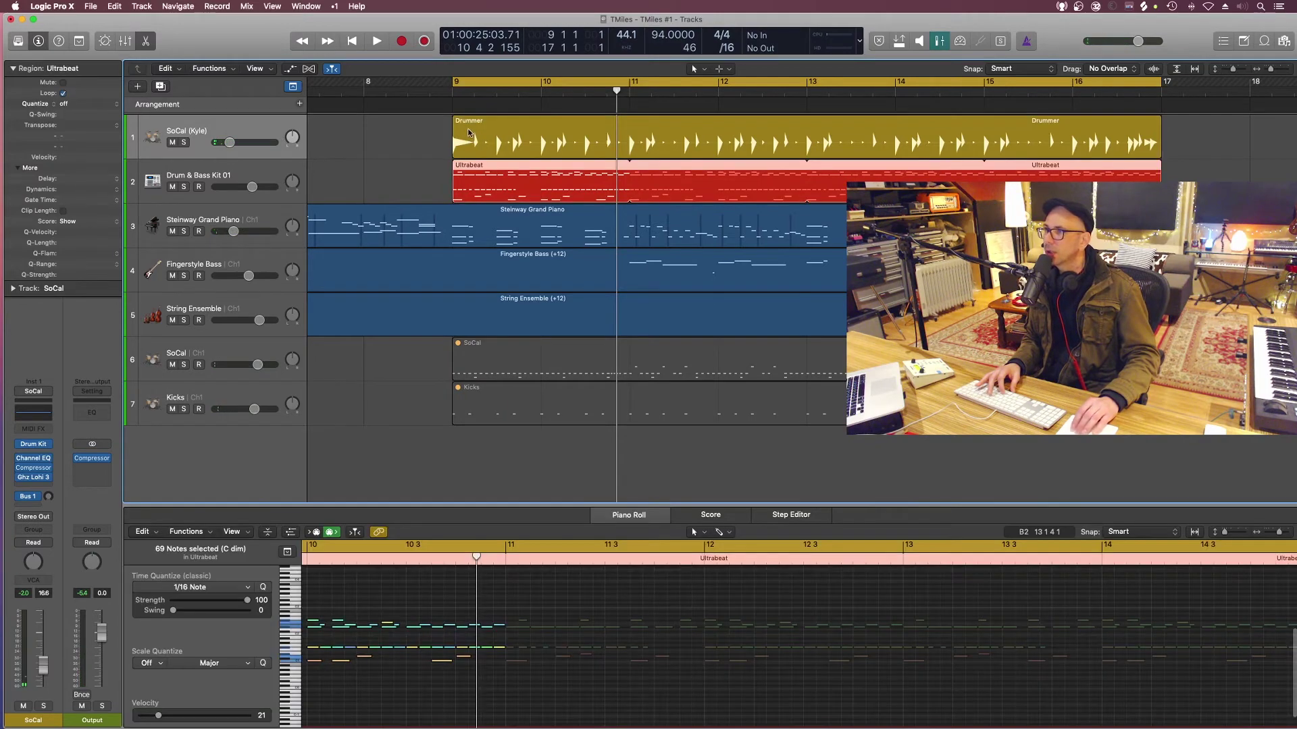
Solo the Ultrabeat region on the Drum & Bass Kit 01 track and listen to it alone.
key("ctrl+s")
key("shift+space")
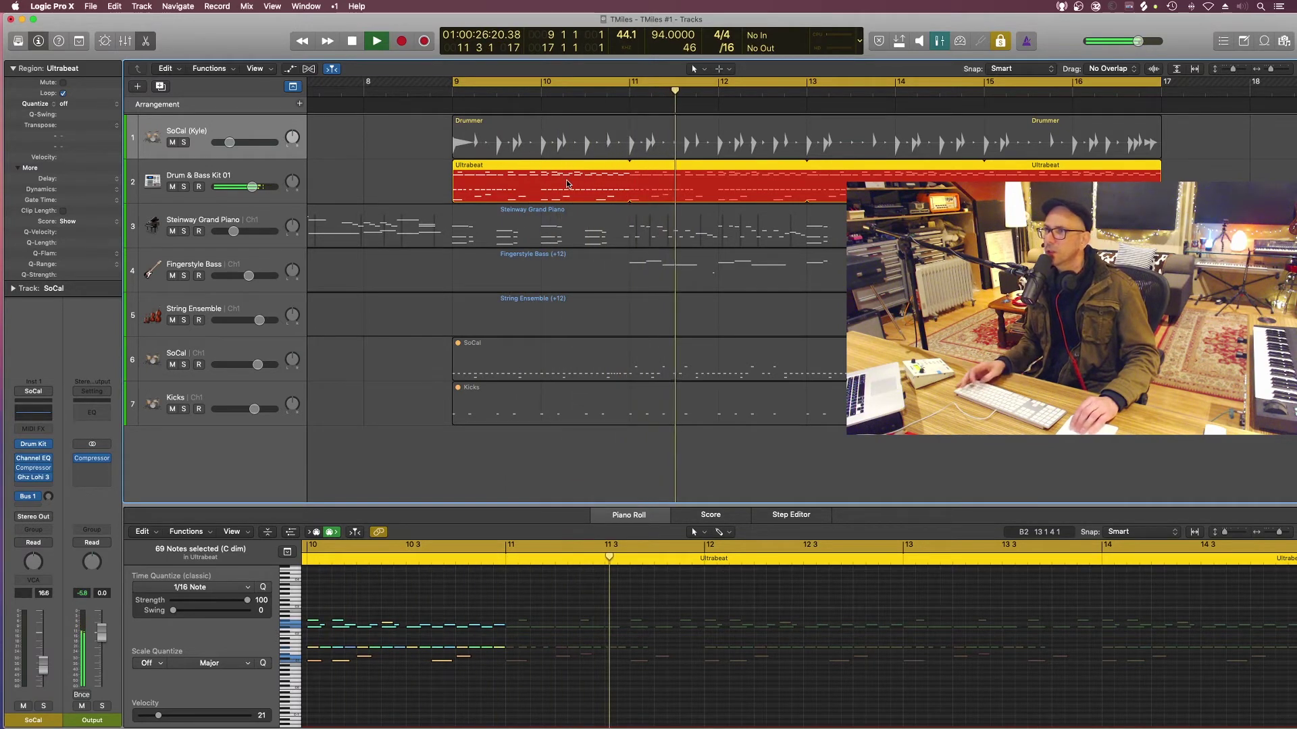
key("super+Right")
key("super+Right")
key("space")
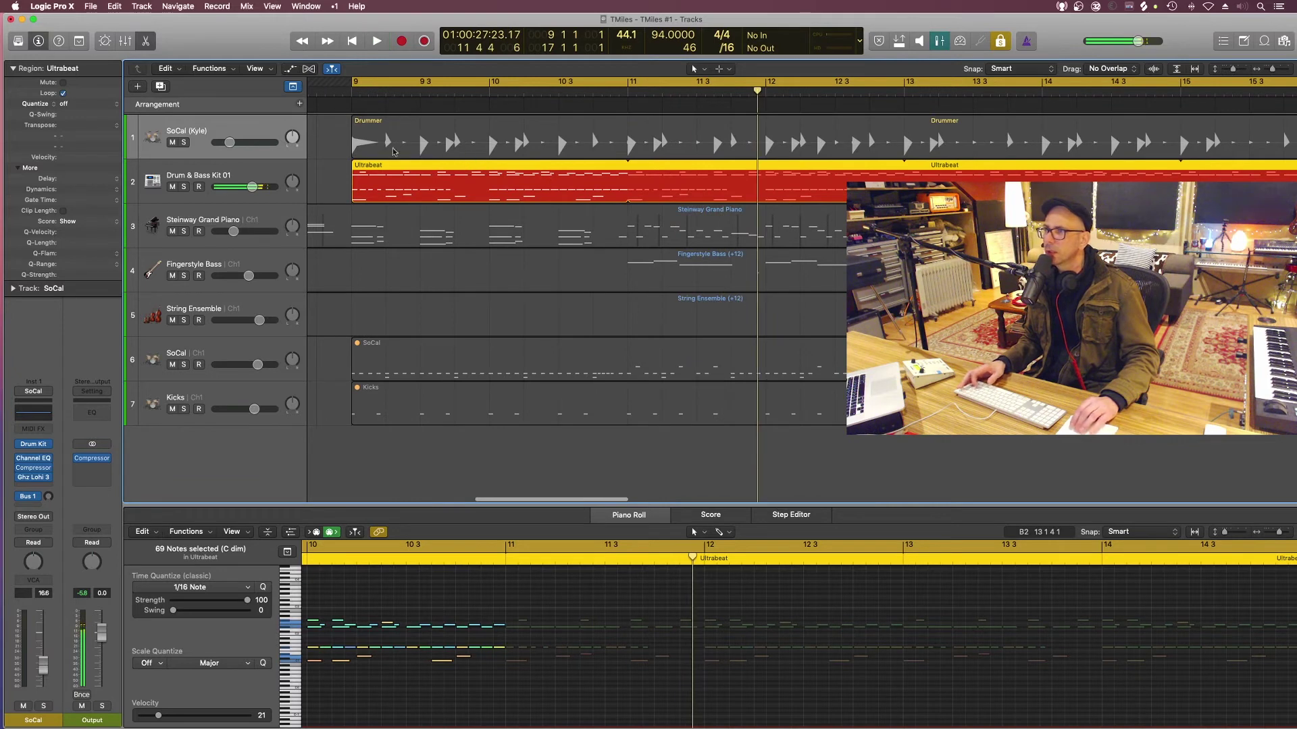
Add the Drummer region to the soloed selection and play it together with the Ultrabeat region from bar 9.
left_click(395, 154, "shift")
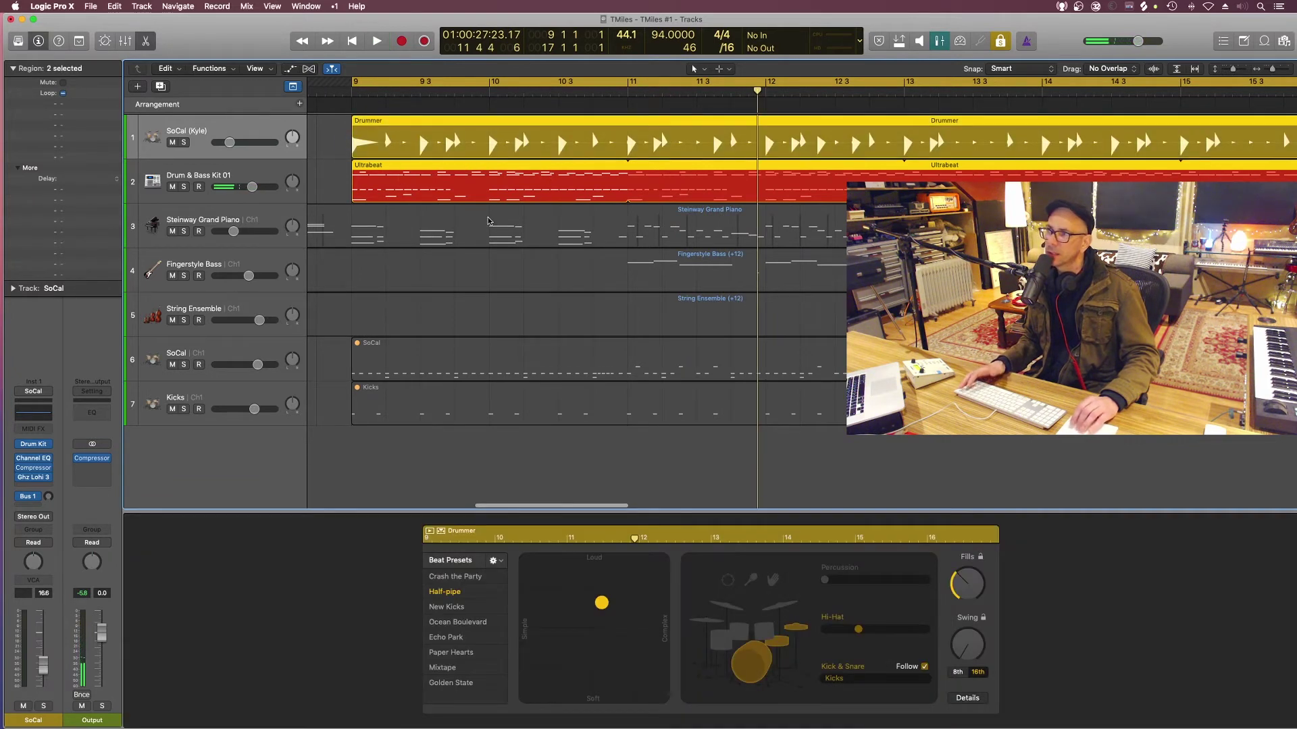
key("space")
key("space")
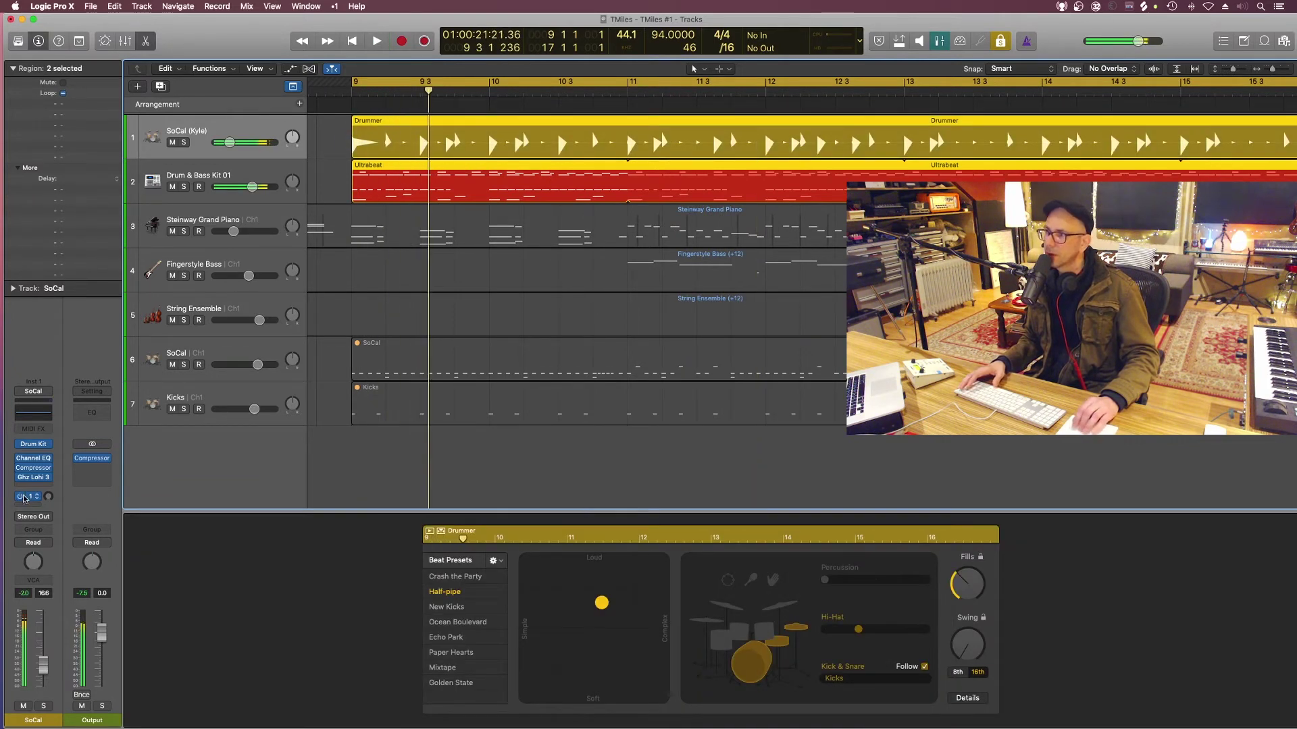
key("shift+Return")
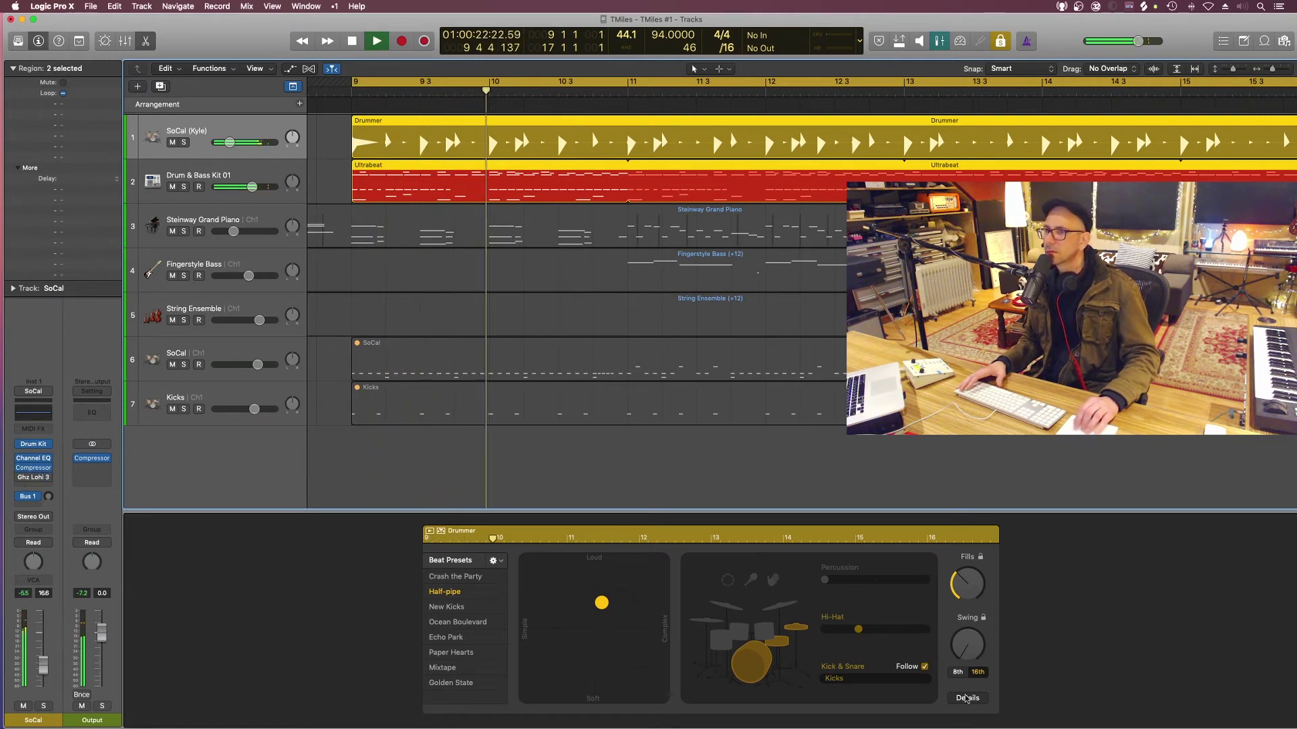
key("space")
scroll(762, 255, "up", 3)
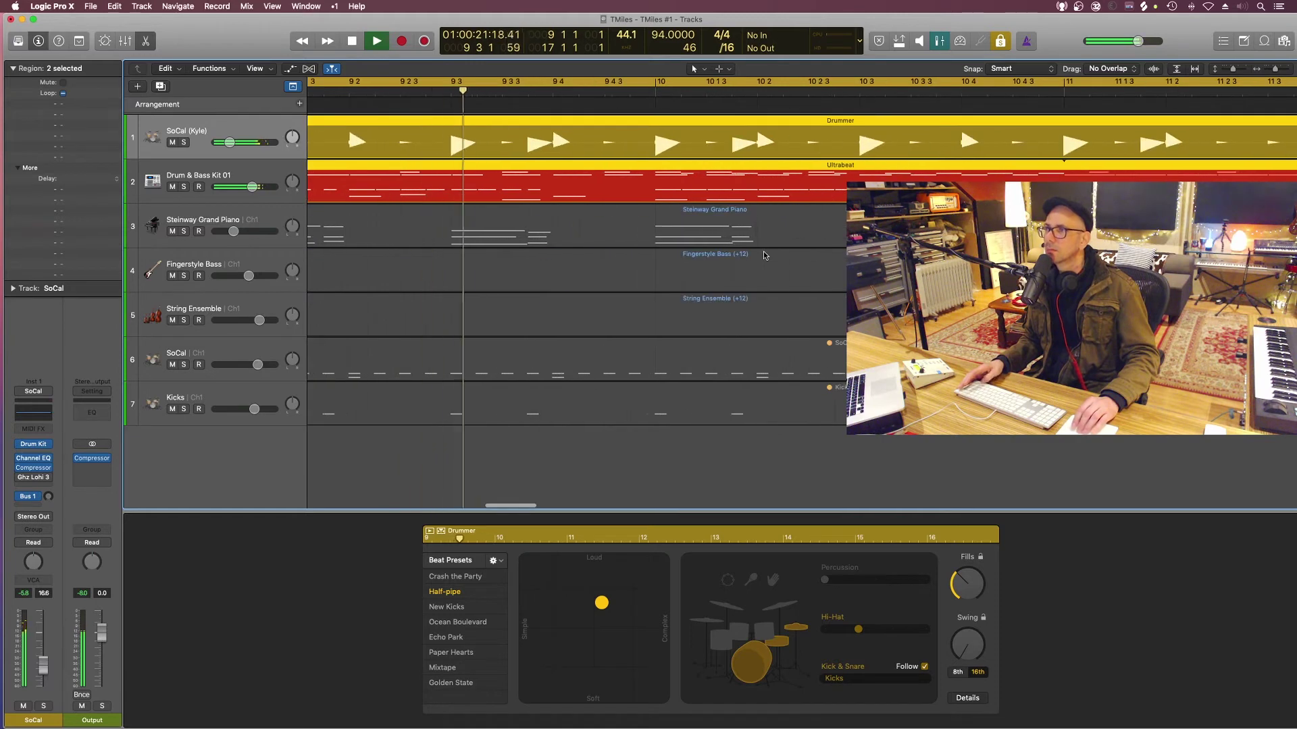
key("super+Left")
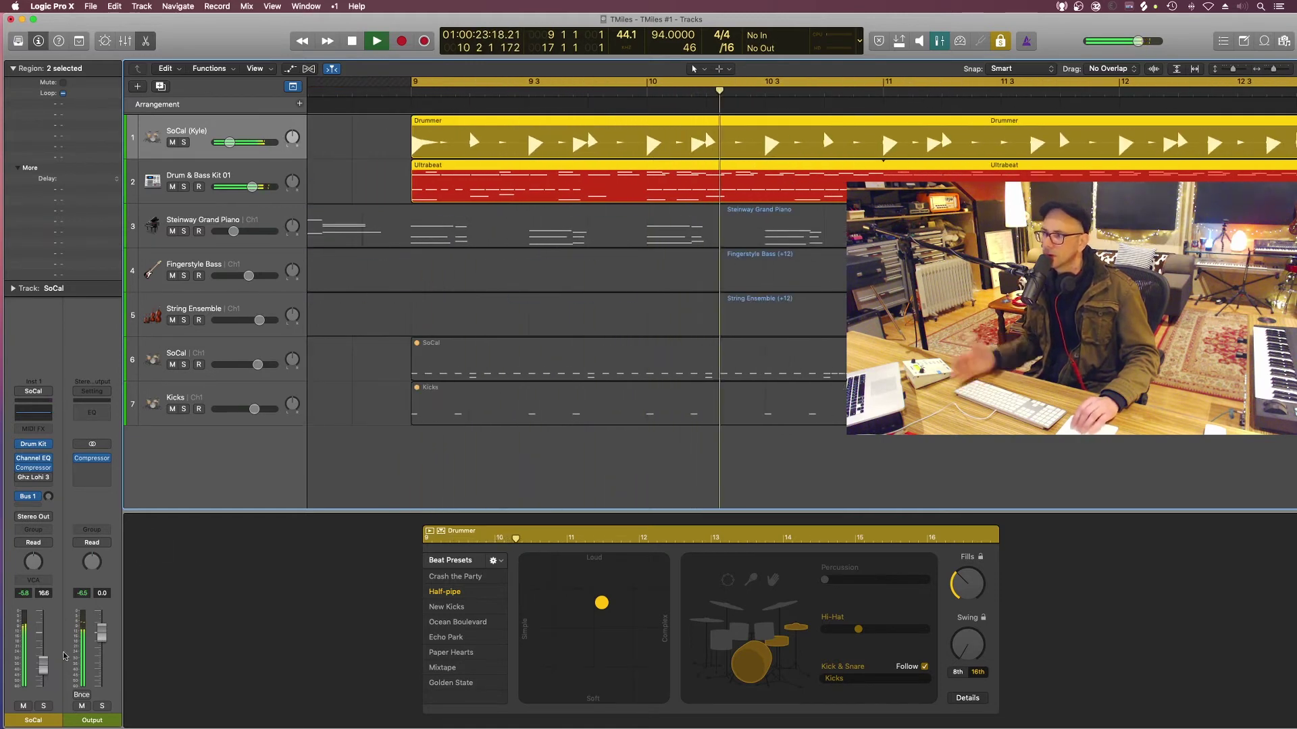
Raise the volume of the SoCal Drummer track to -4.8 dB while the soloed regions play.
left_click_drag(39, 674, 39, 653)
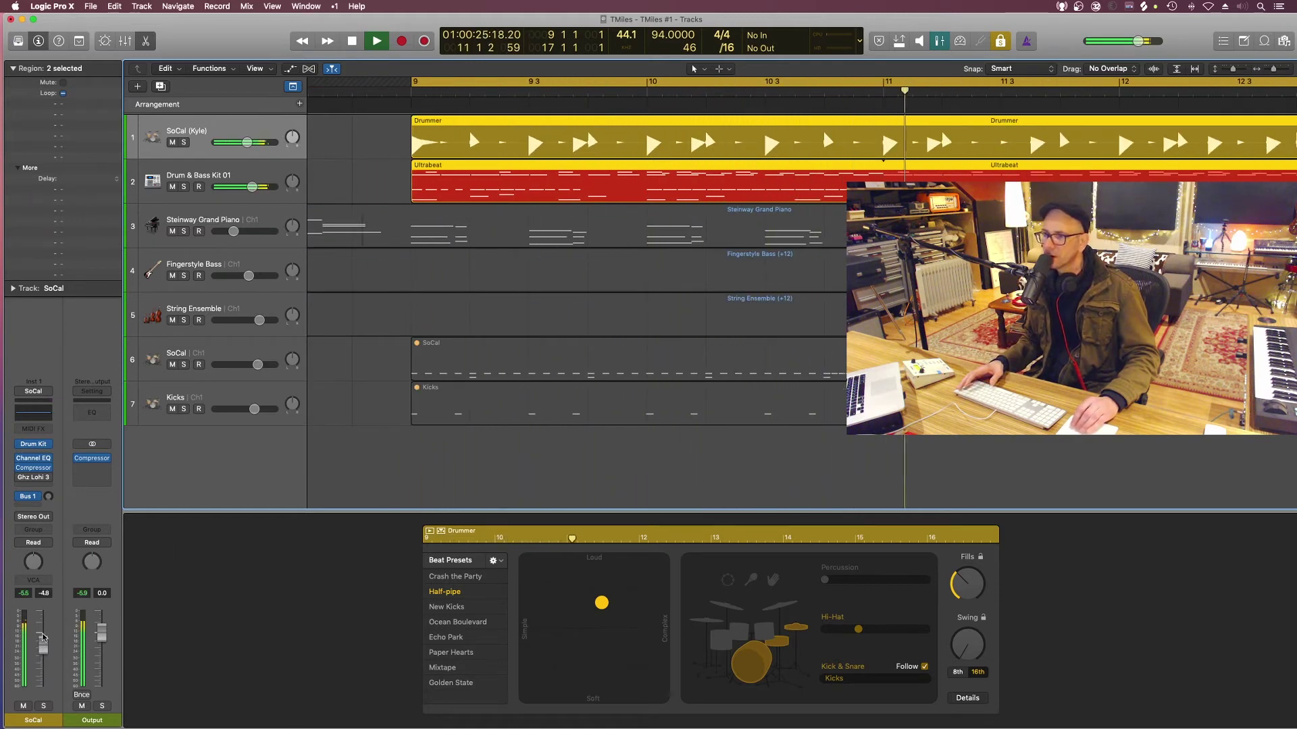
scroll(773, 347, "down", 3)
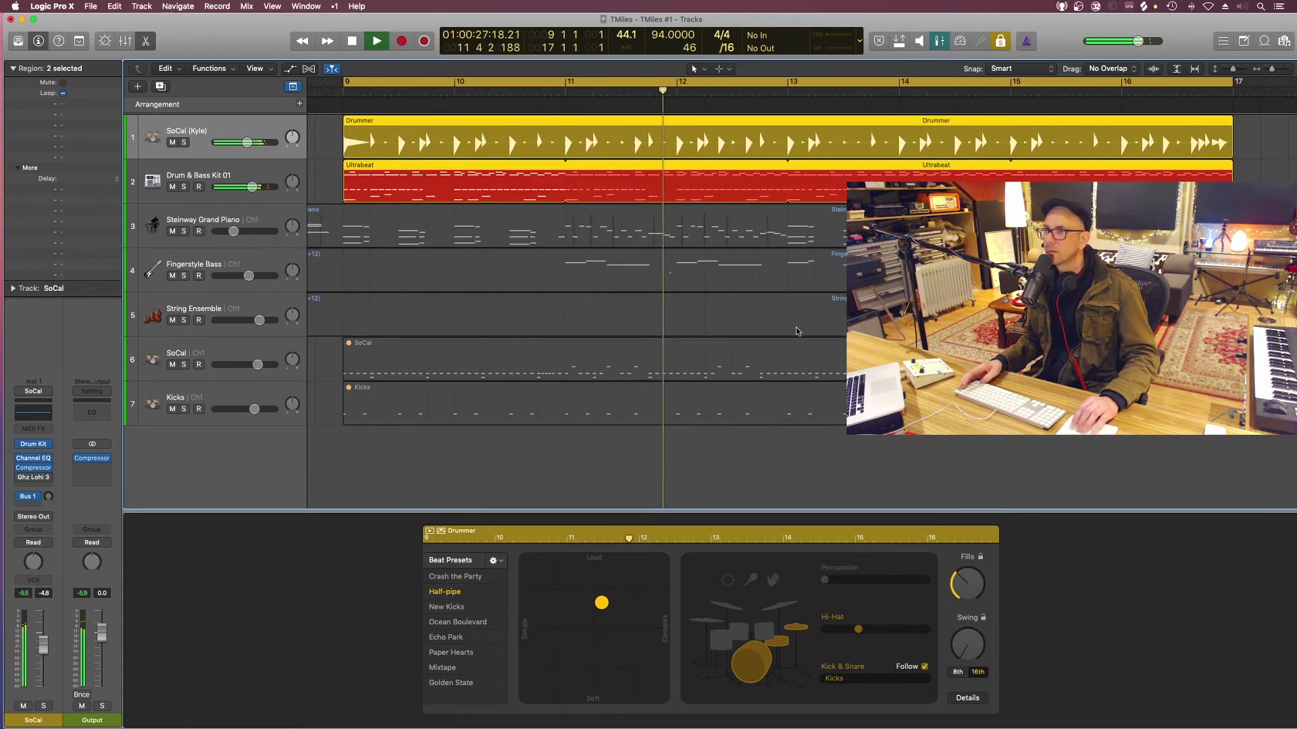
scroll(795, 331, "up", 2)
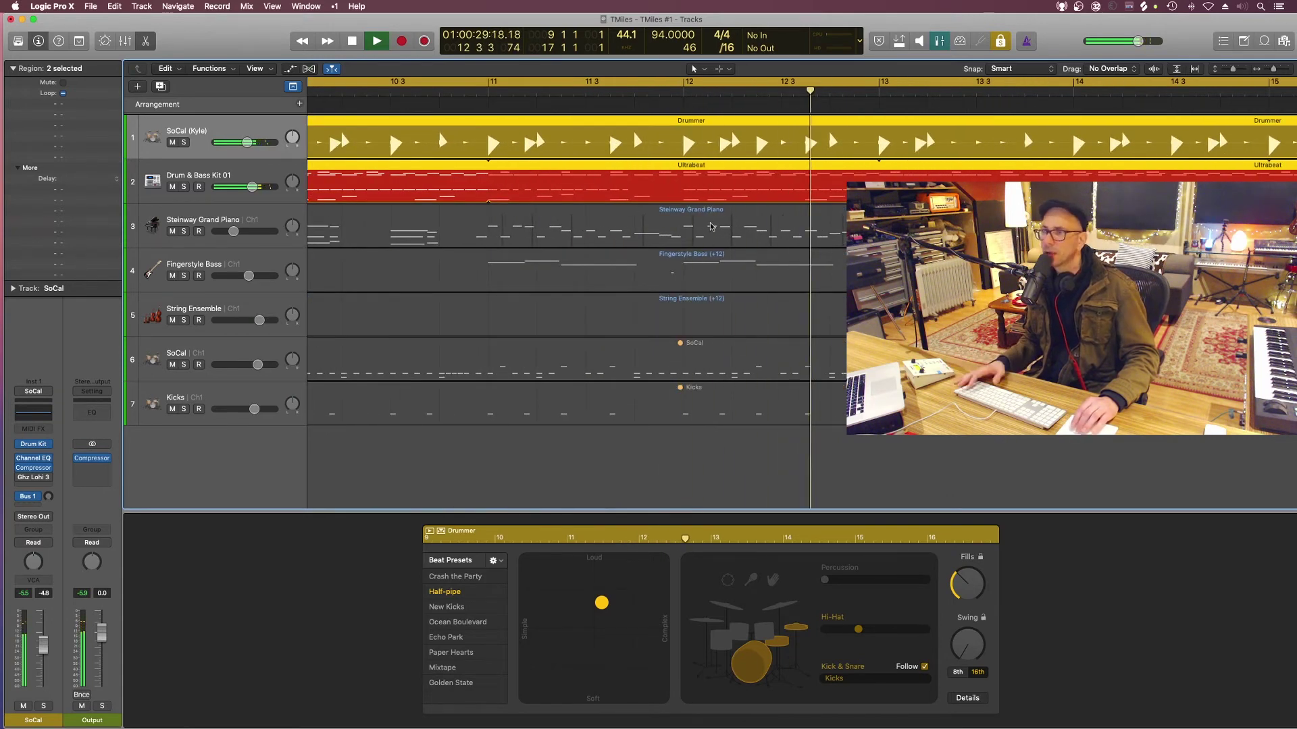
scroll(708, 232, "up", 1)
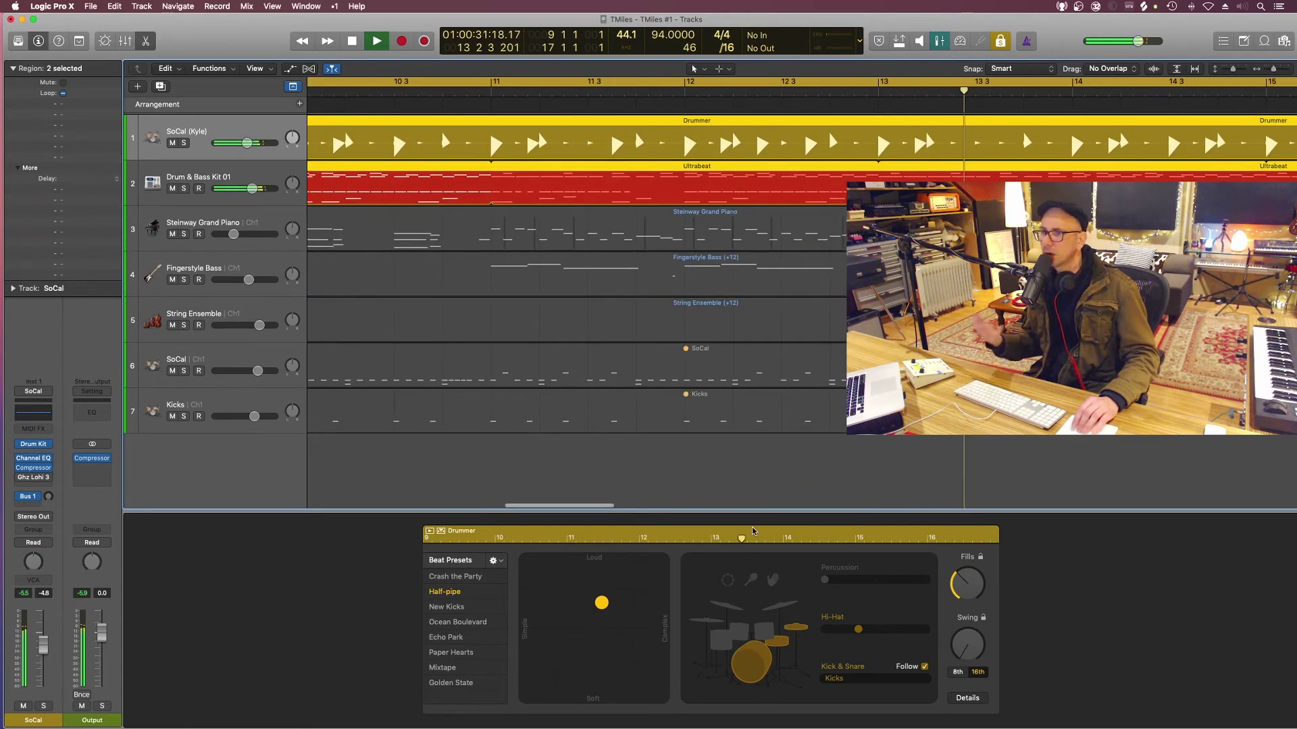
Stop playback, compare Kicks and Drum & Bass Kit 01 as the Drummer's kick and snare source, and keep Drum & Bass Kit 01.
key("space")
left_click(850, 685)
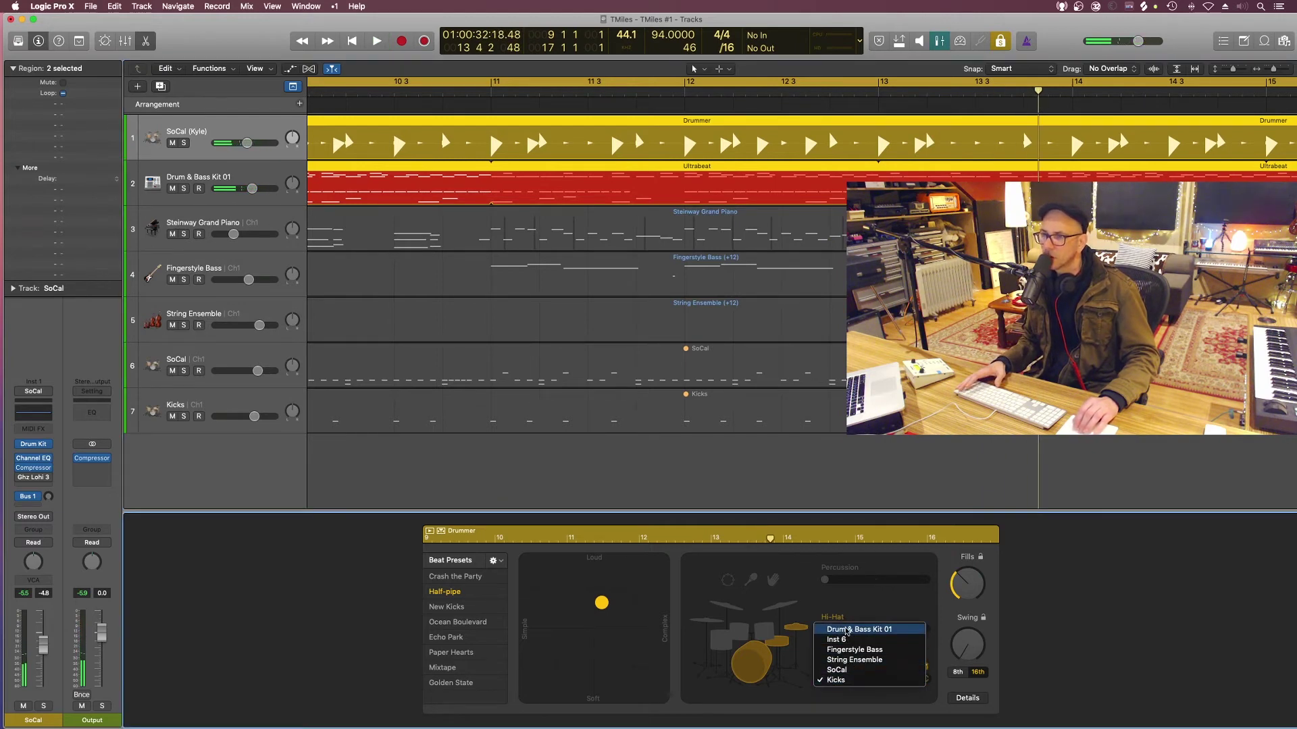
left_click(853, 629)
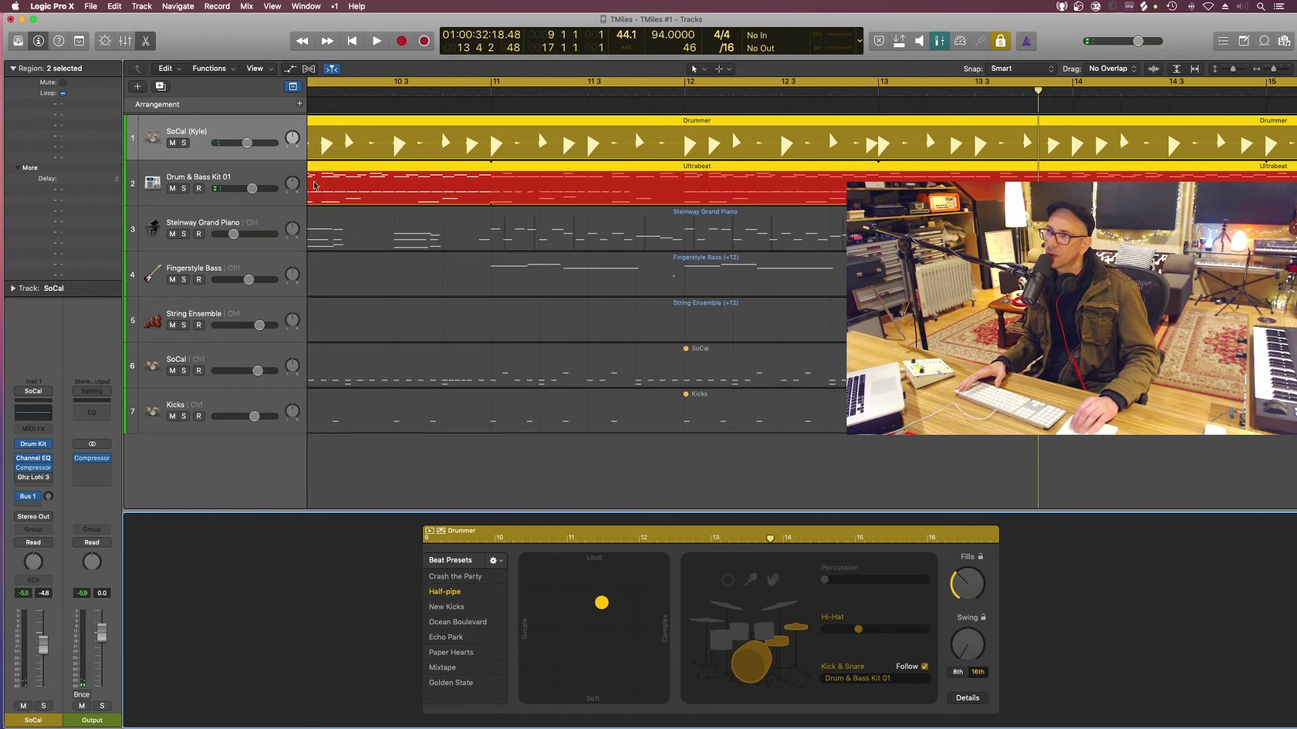
left_click(860, 676)
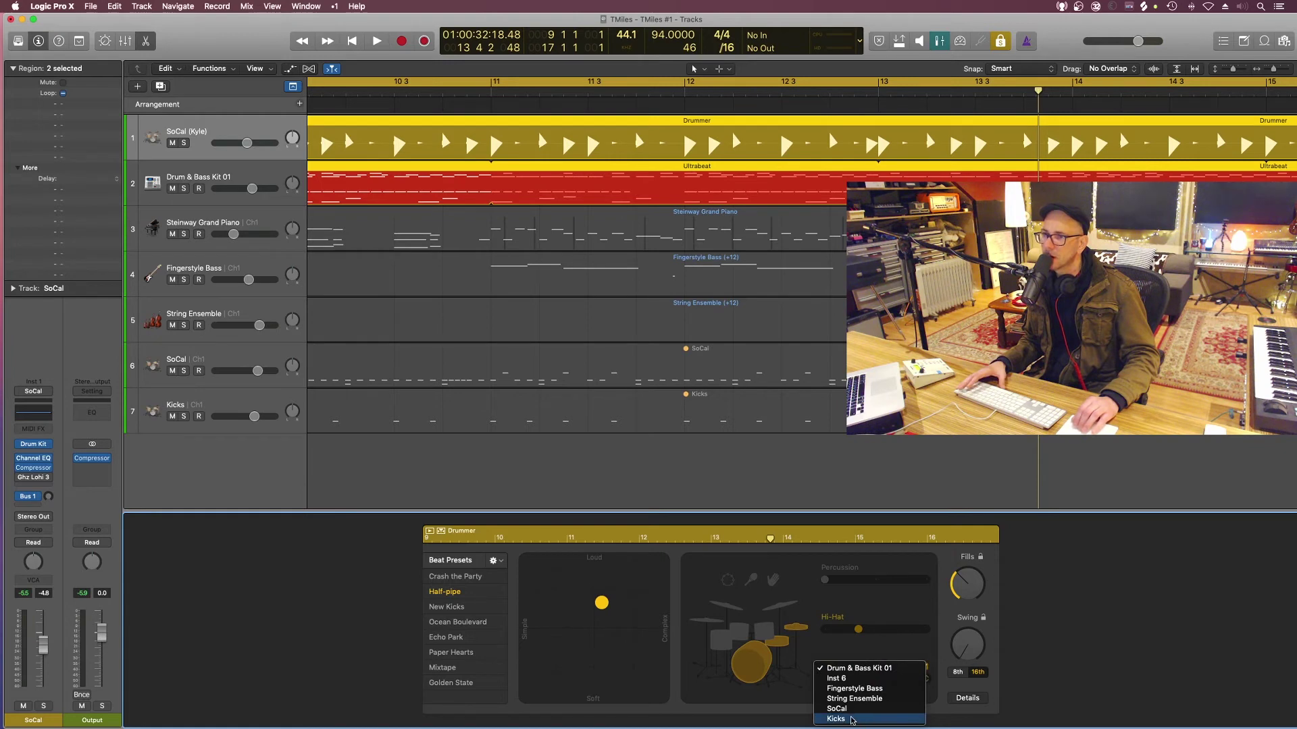
left_click(853, 720)
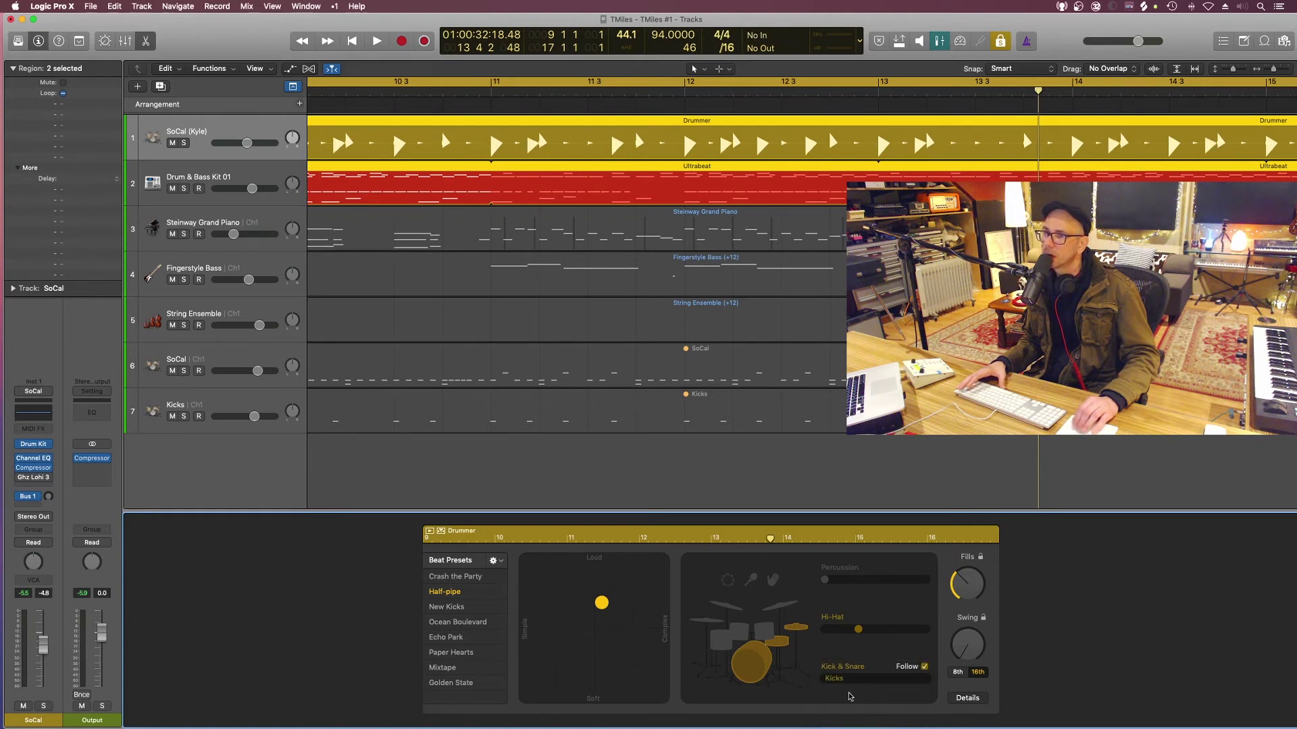
left_click(847, 680)
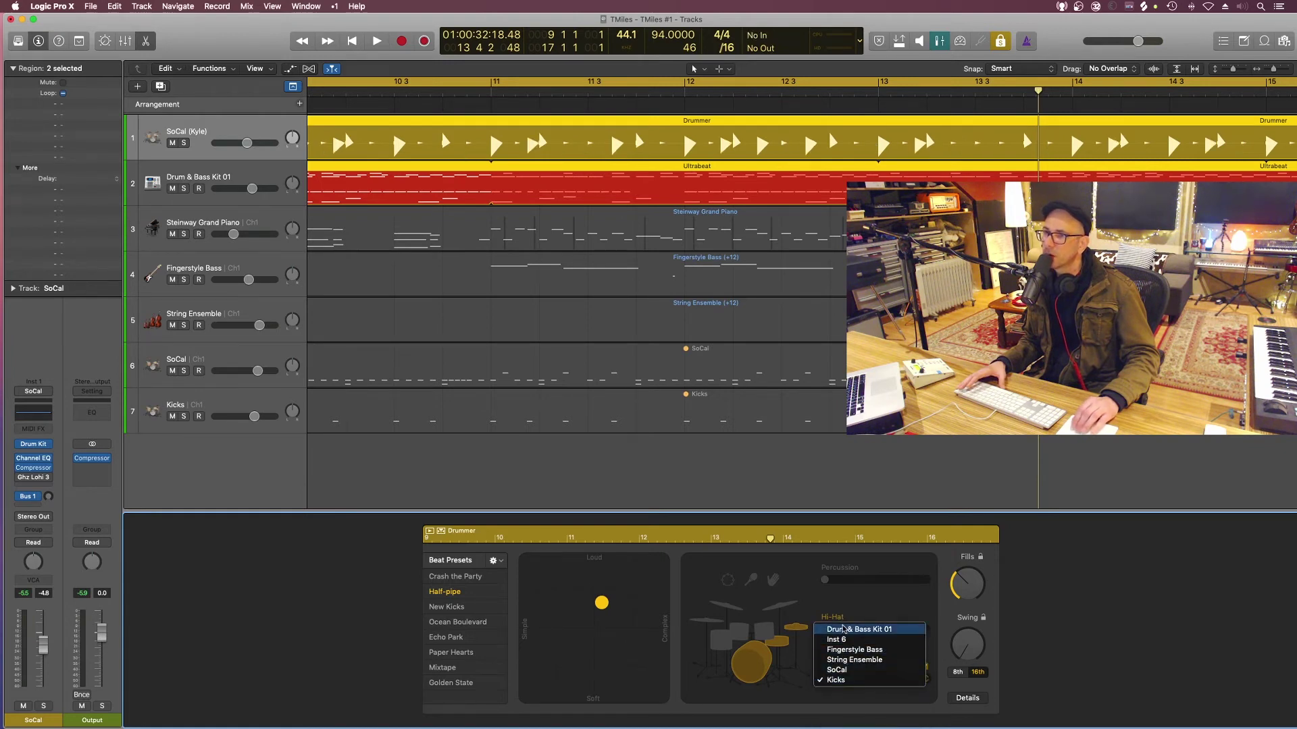
left_click(843, 630)
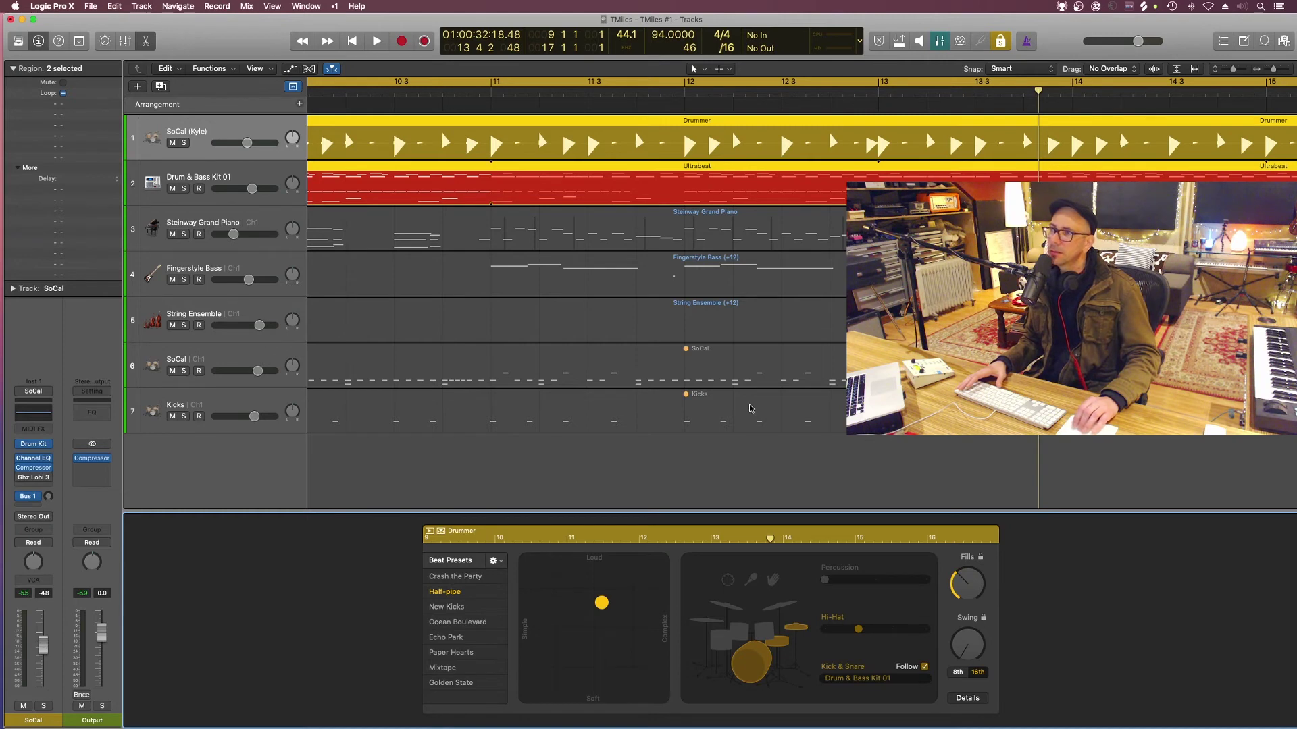
Play the soloed Drummer and Ultrabeat regions from bar 9 to bar 12 to hear the follow setting.
key("space")
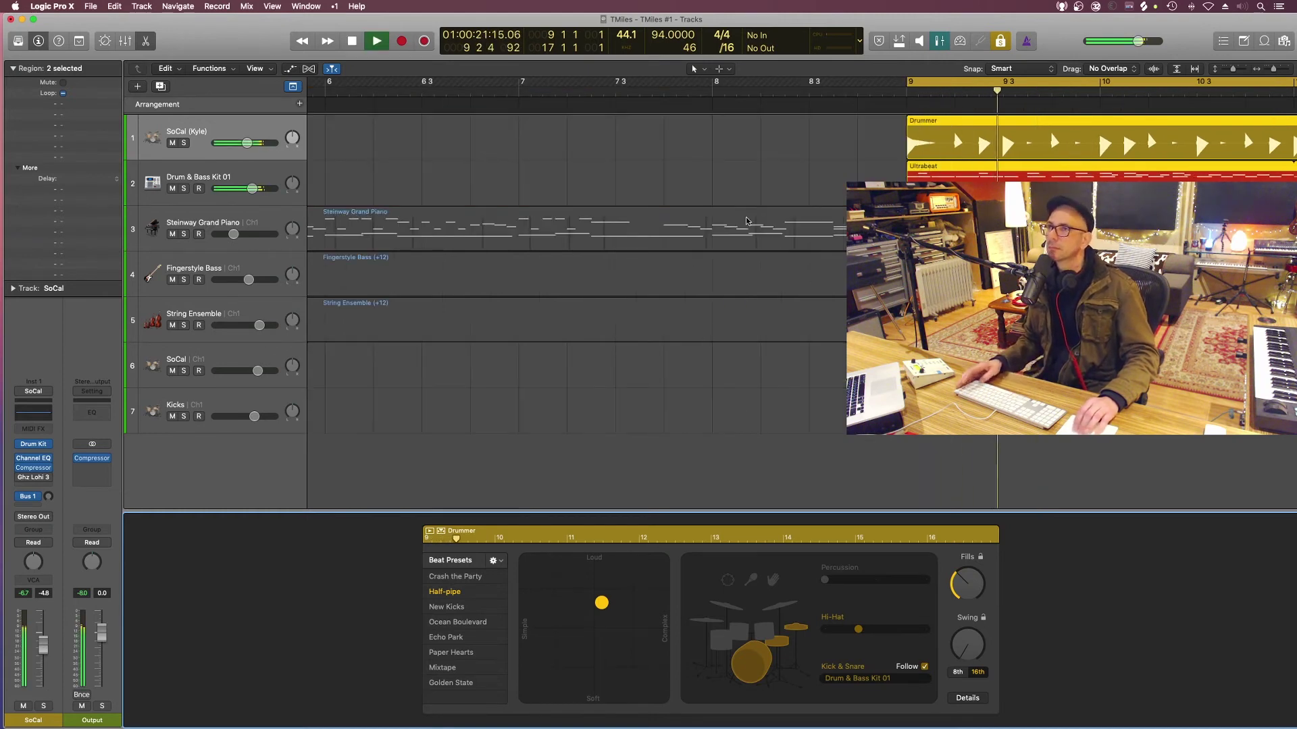
key("super+Left")
key("super+Left")
key("super+Right")
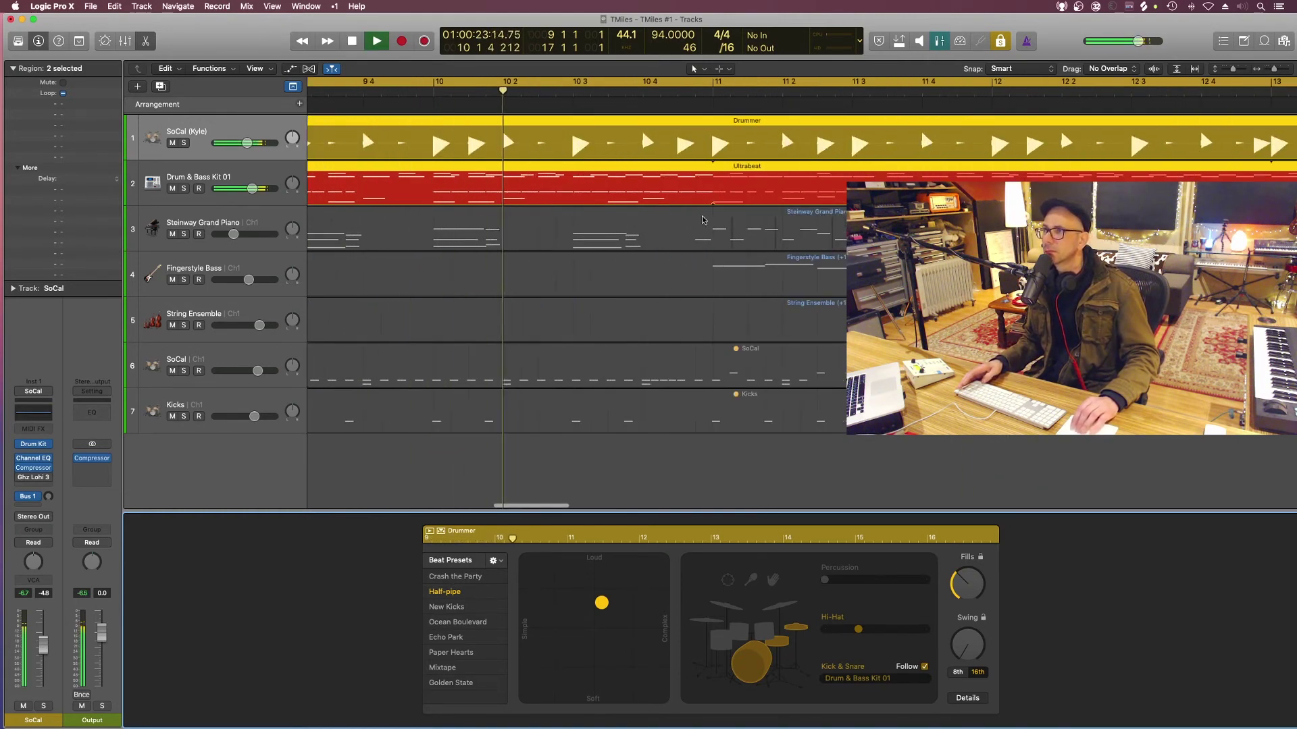
key("super+Left")
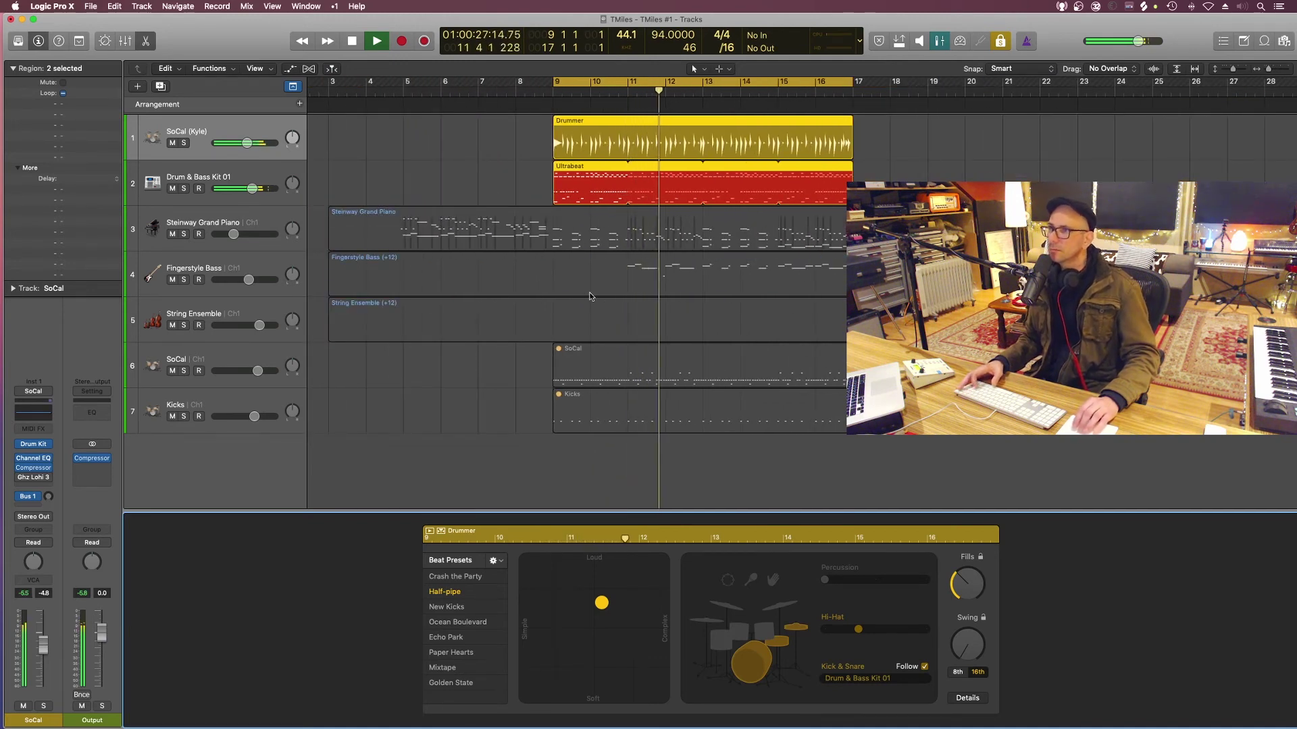
key("space")
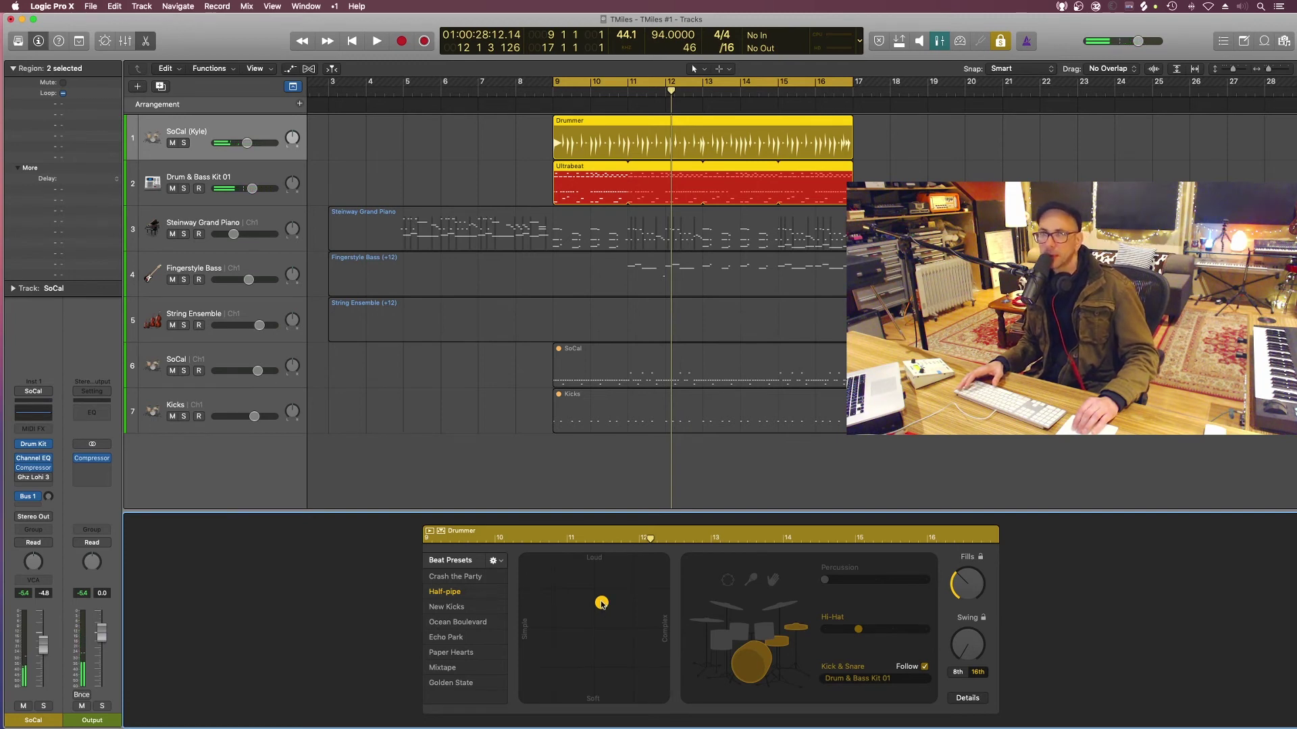
Make the Drummer louder and more complex and raise its hi-hat variation during playback, then stop playback.
key("space")
left_click_drag(601, 603, 628, 581)
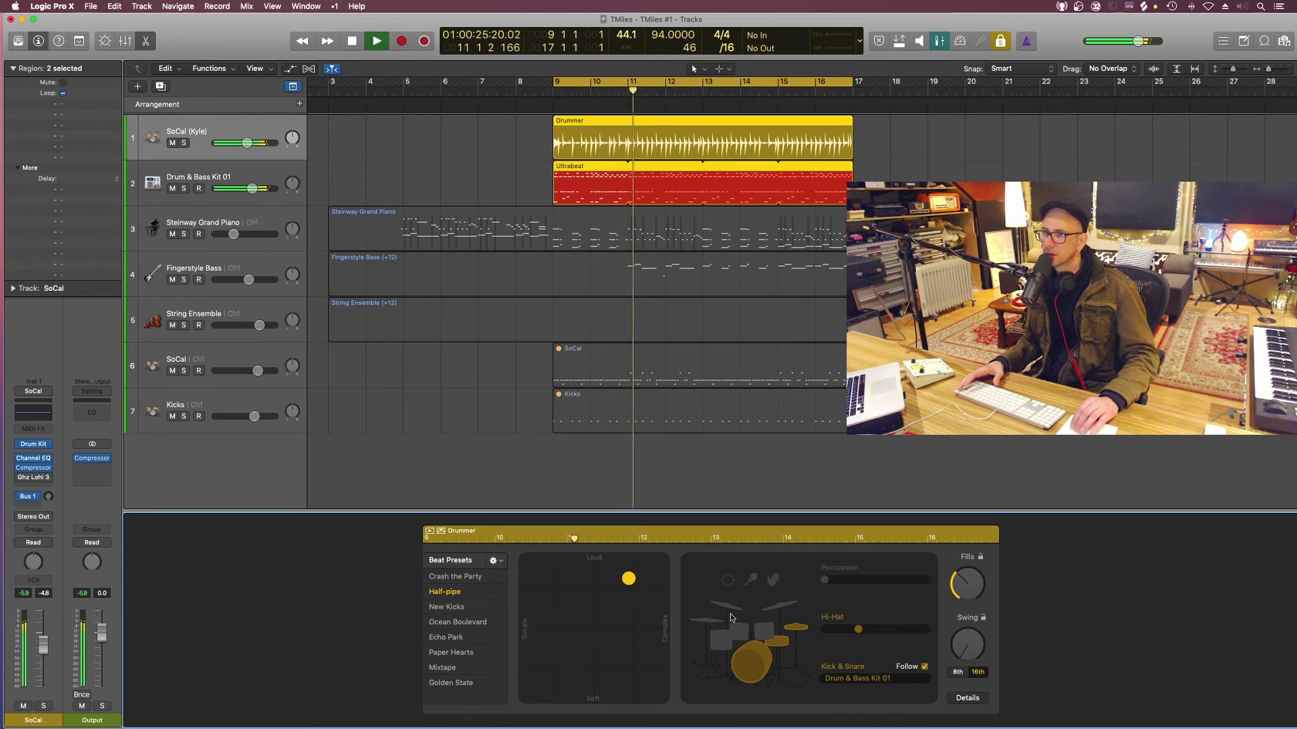
left_click_drag(858, 630, 891, 630)
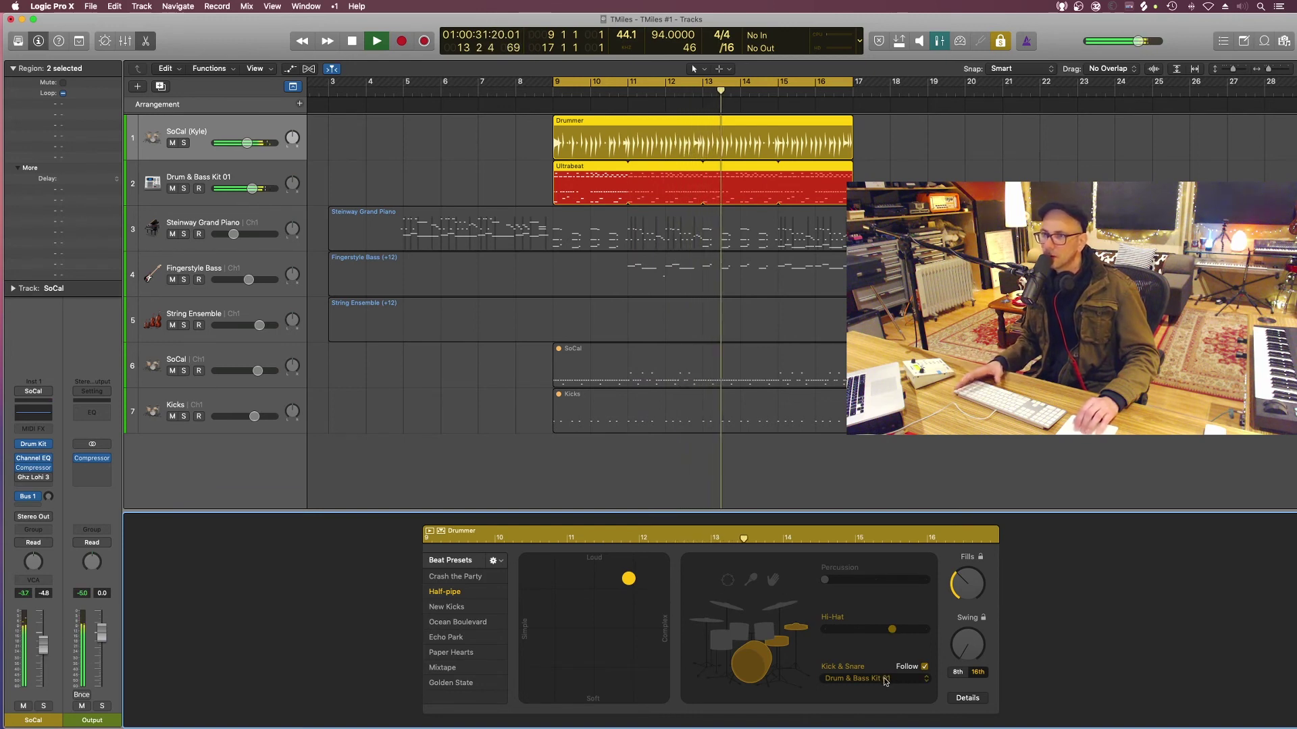
key("space")
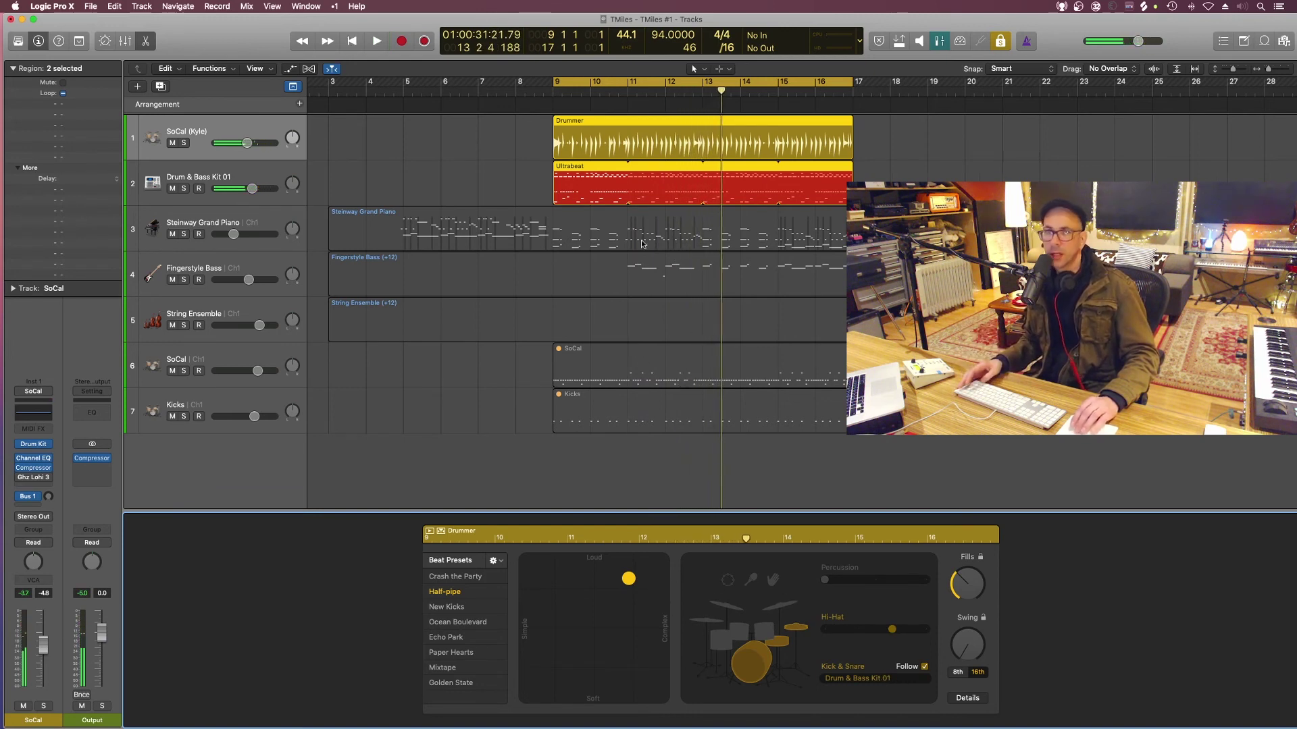
key("cmd+Right")
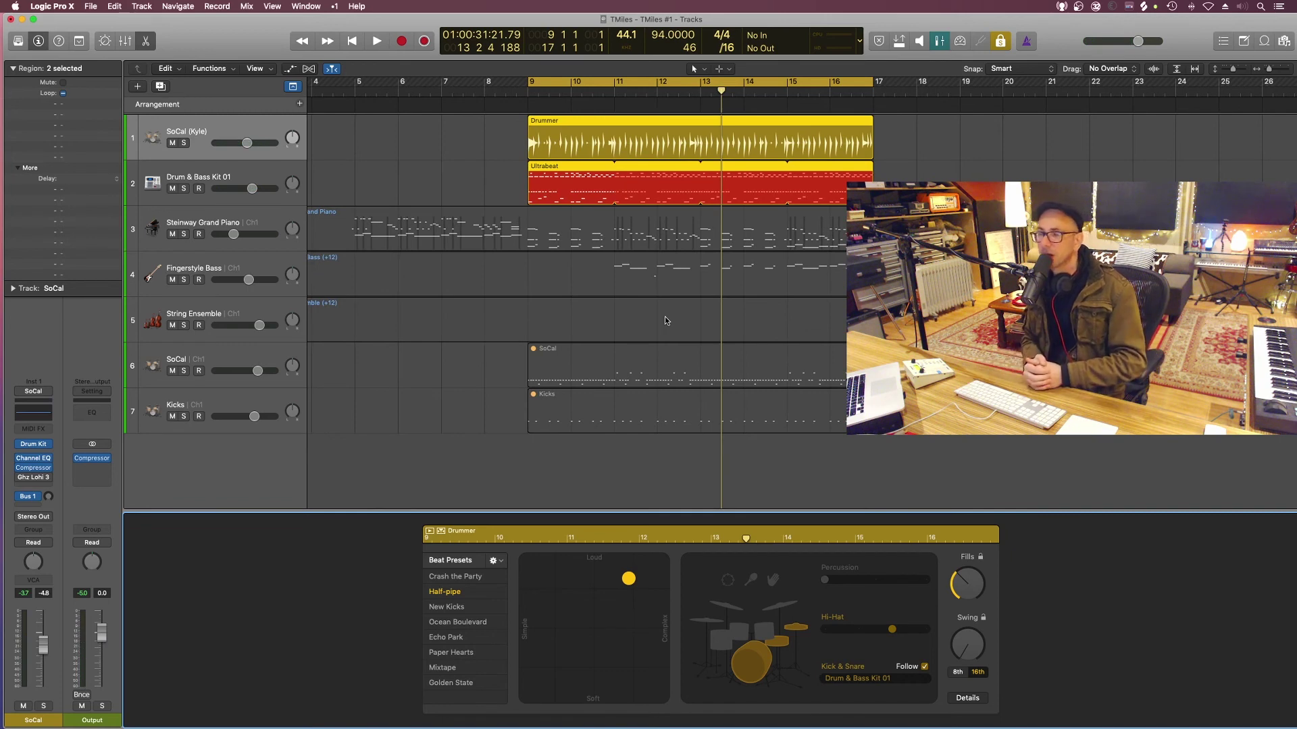